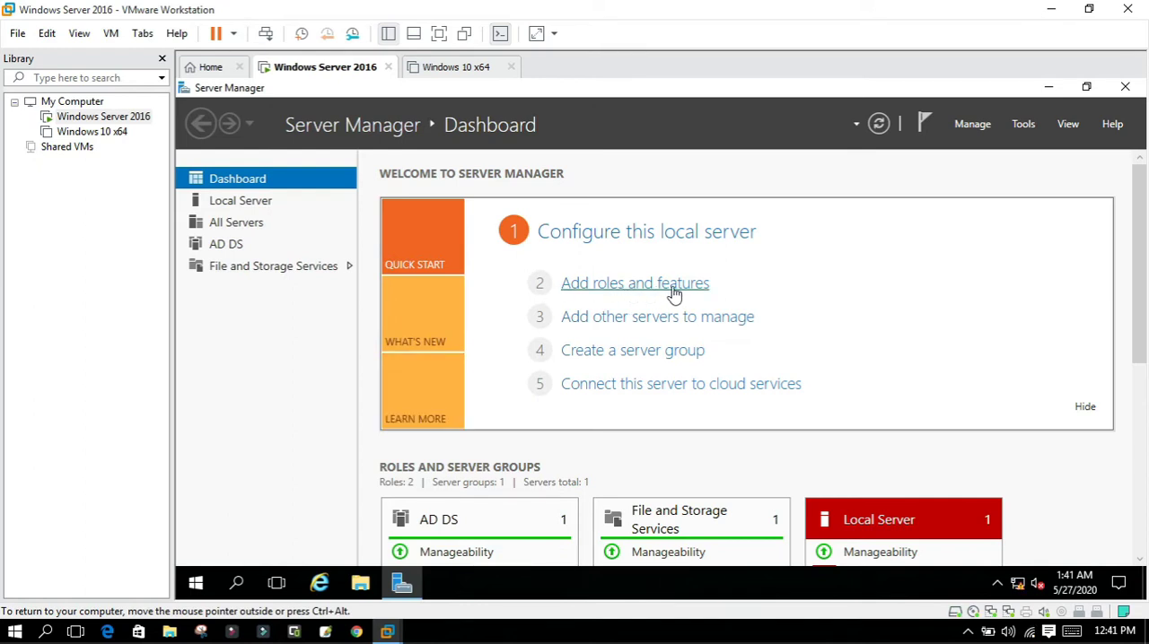
Start adding roles and features as a role-based or feature-based installation on Server2016.momin.com from the server pool.
left_click(973, 124)
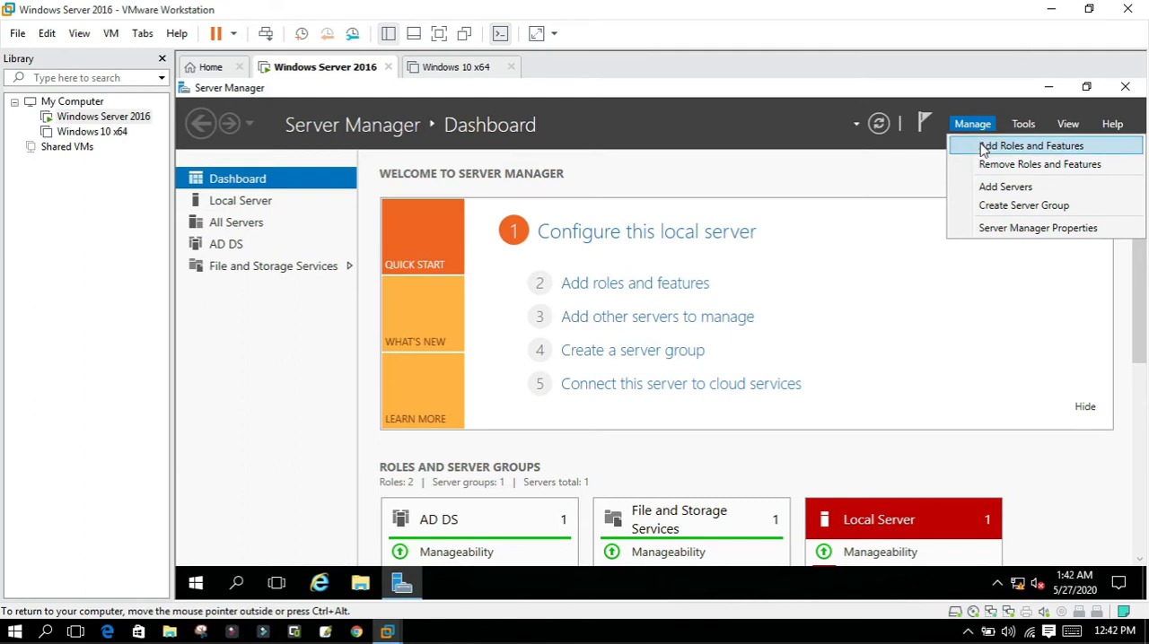
left_click(983, 148)
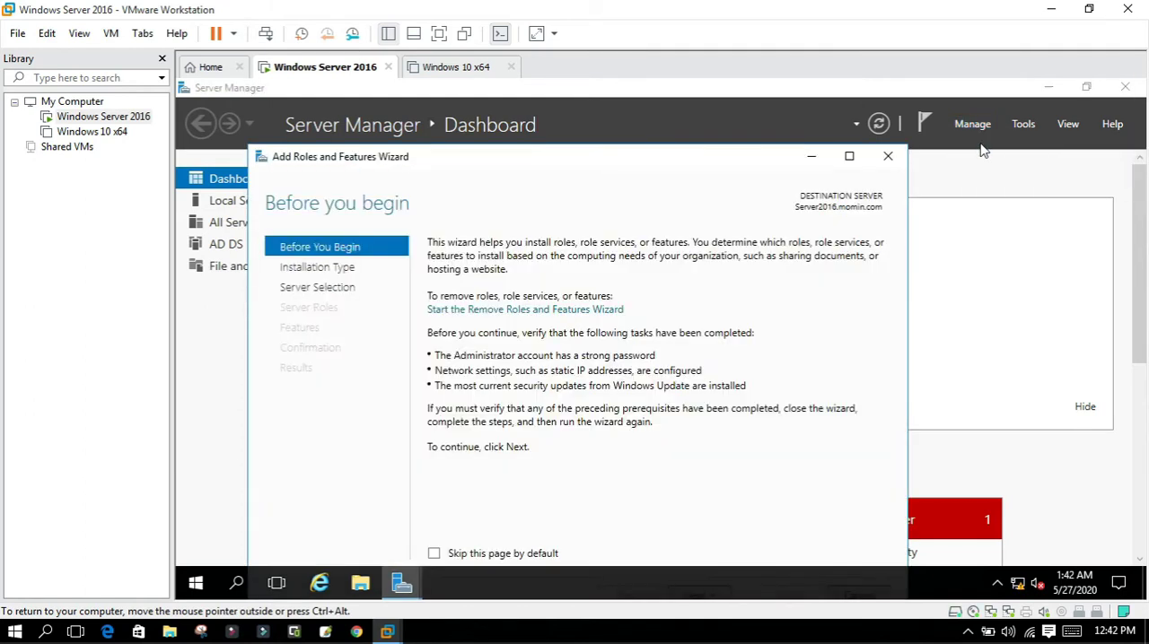
left_click(849, 157)
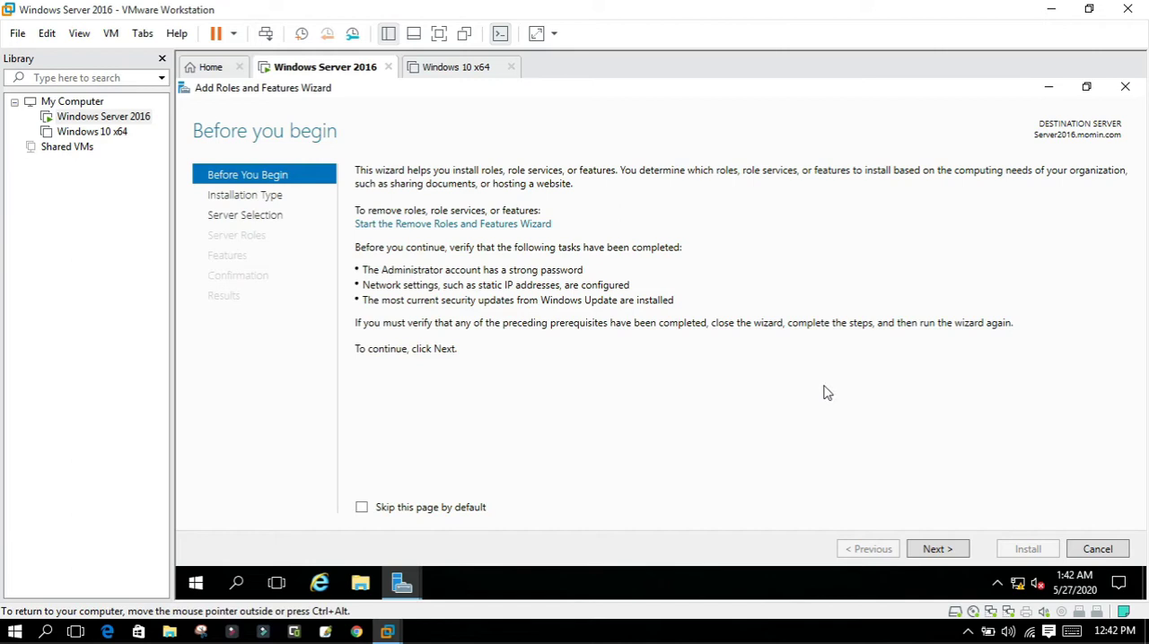
left_click(935, 551)
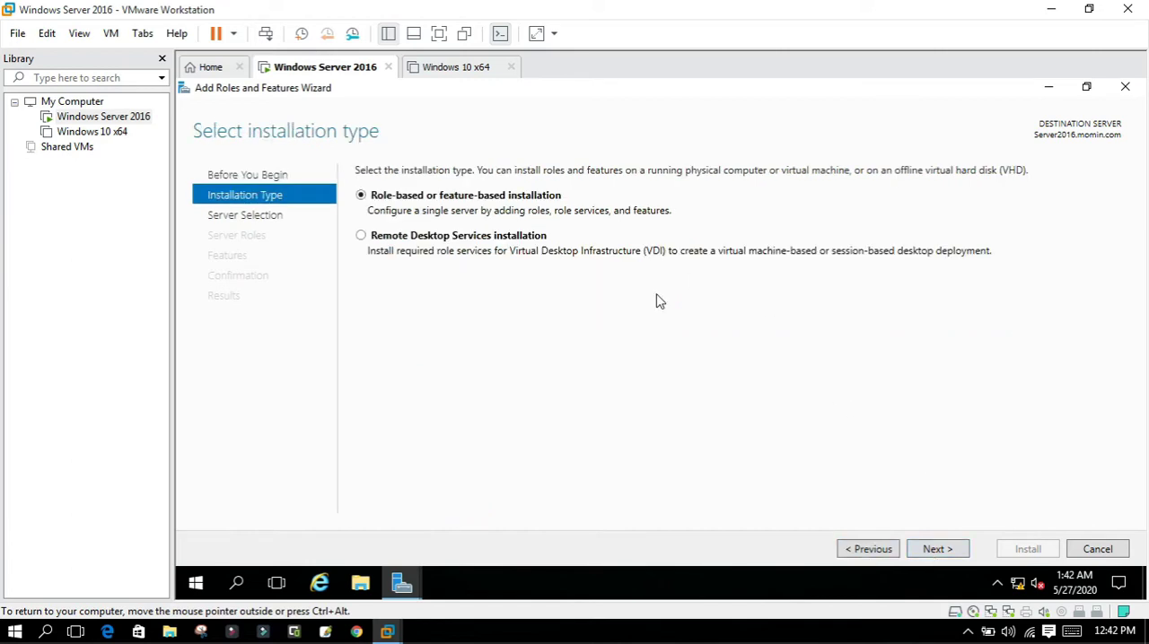
left_click(942, 558)
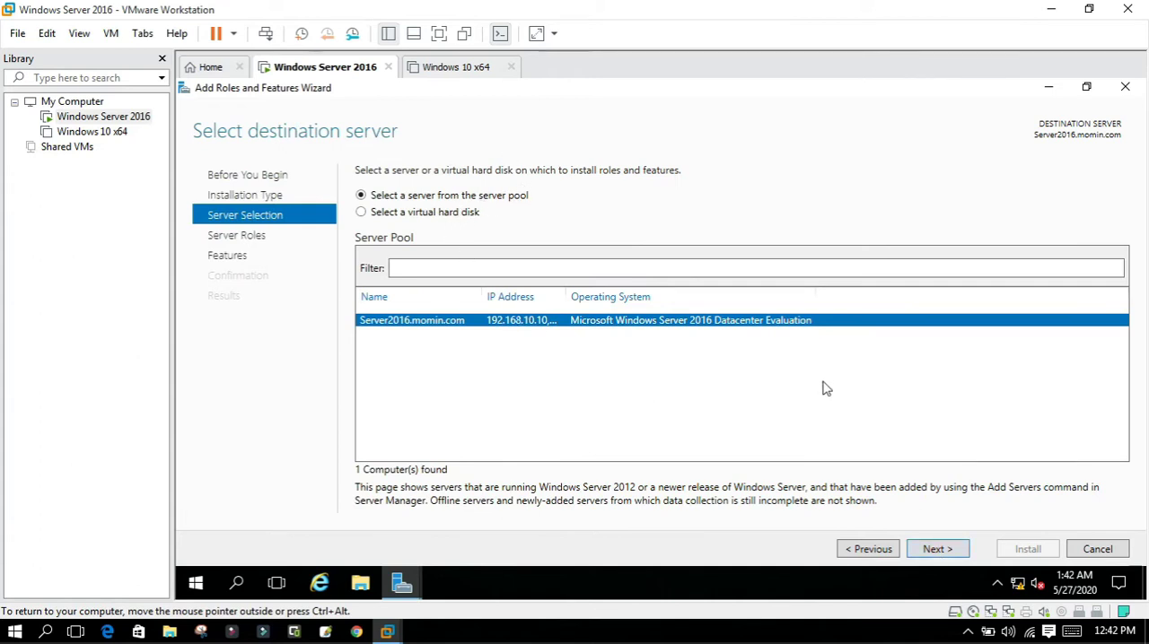
left_click(941, 551)
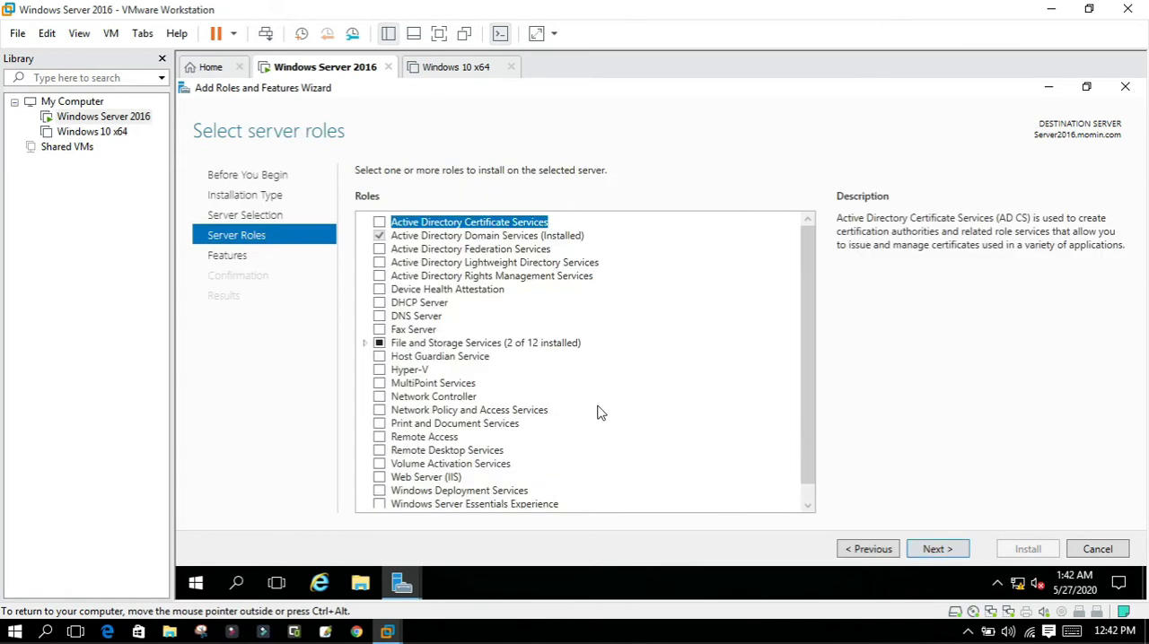
Select the DNS Server role with its required management tools, keep the default features and proceed to the installation confirmation.
left_click(379, 317)
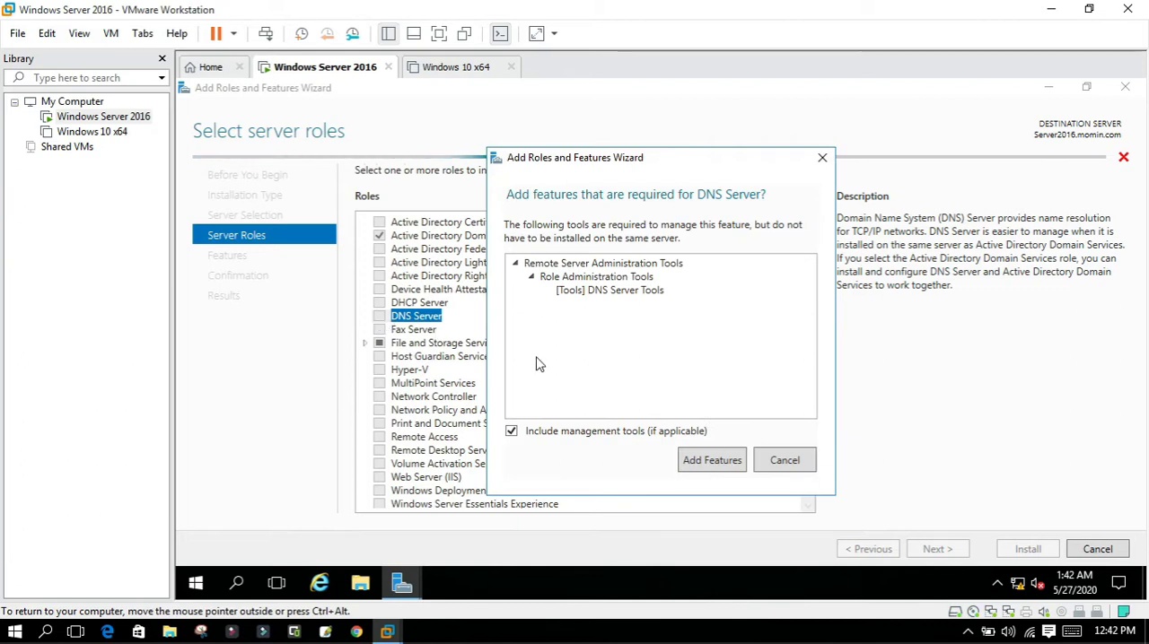
left_click(710, 461)
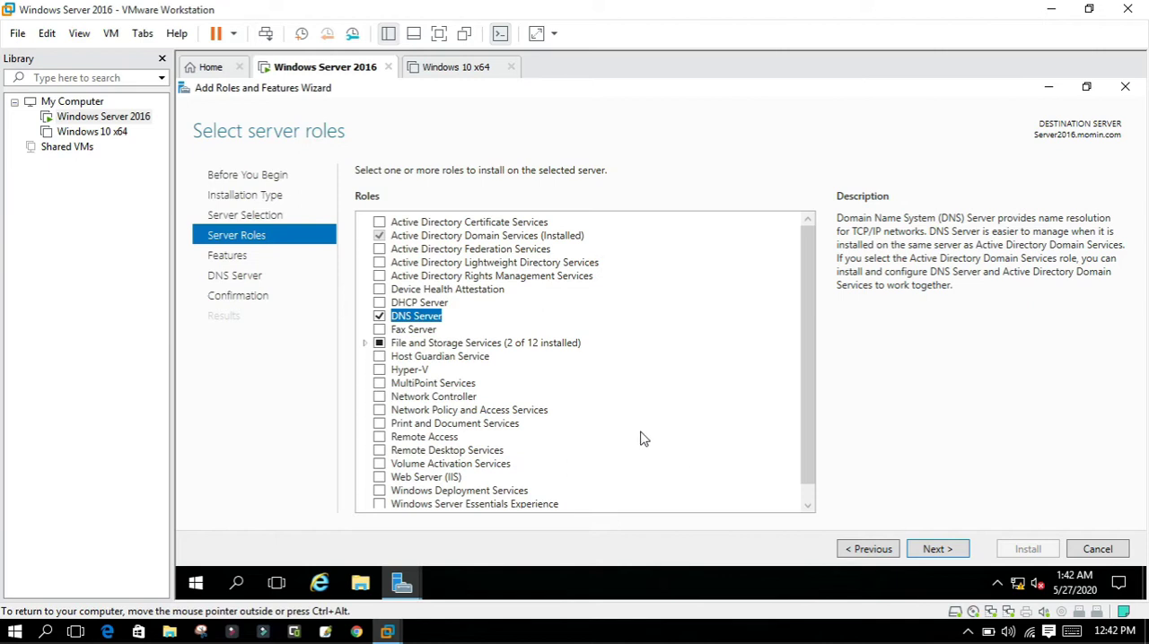
left_click(928, 553)
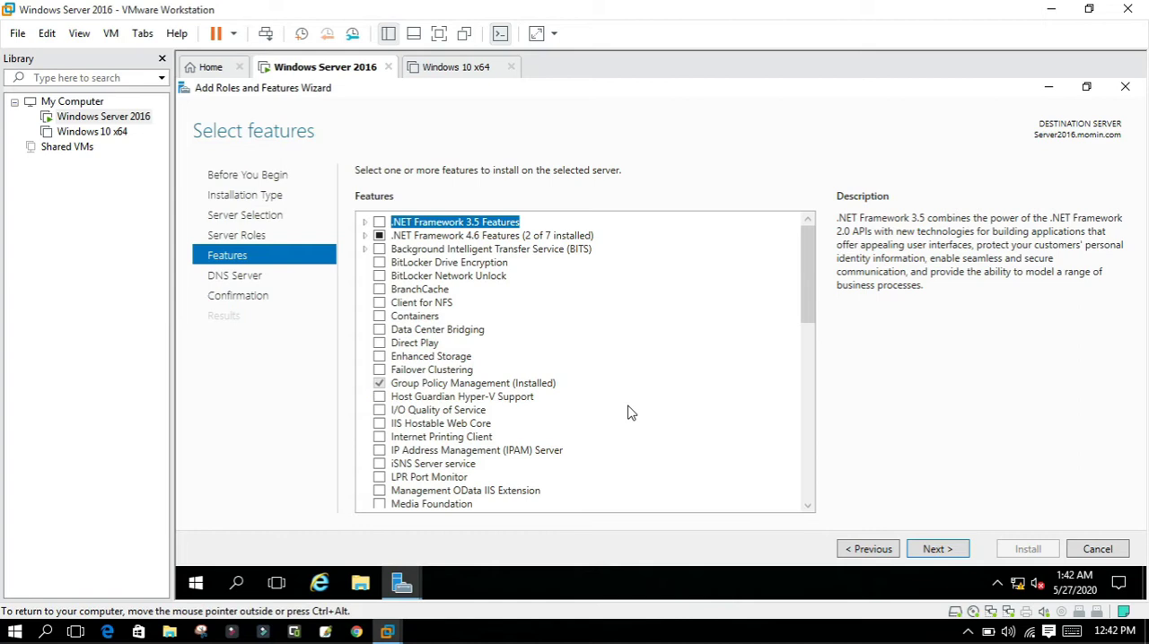
left_click(934, 549)
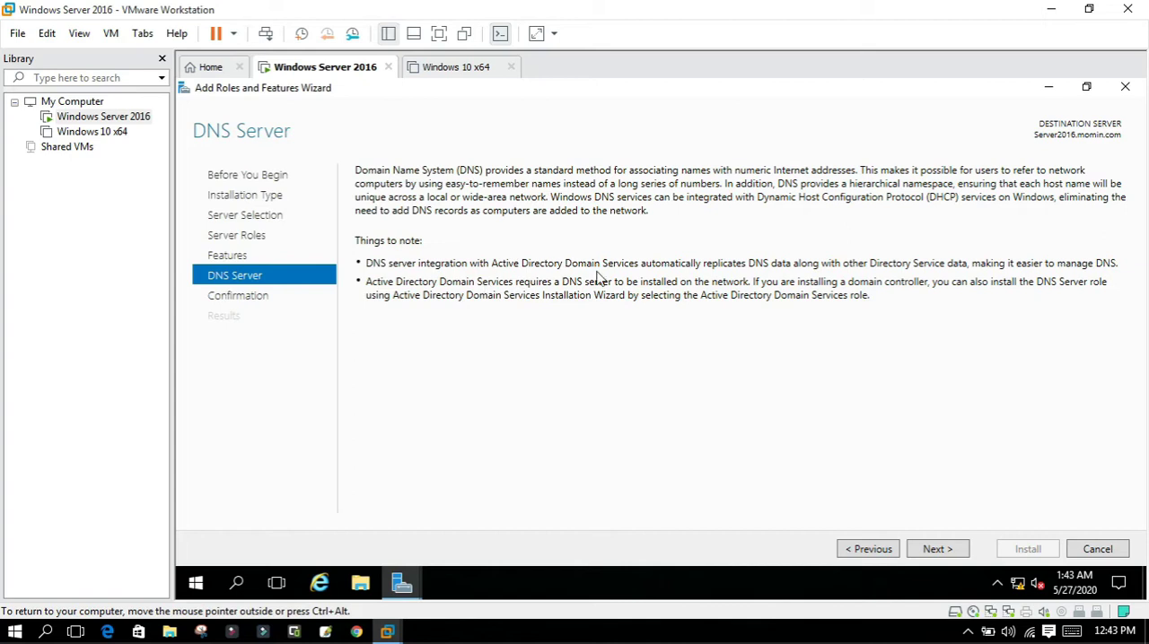
left_click(936, 548)
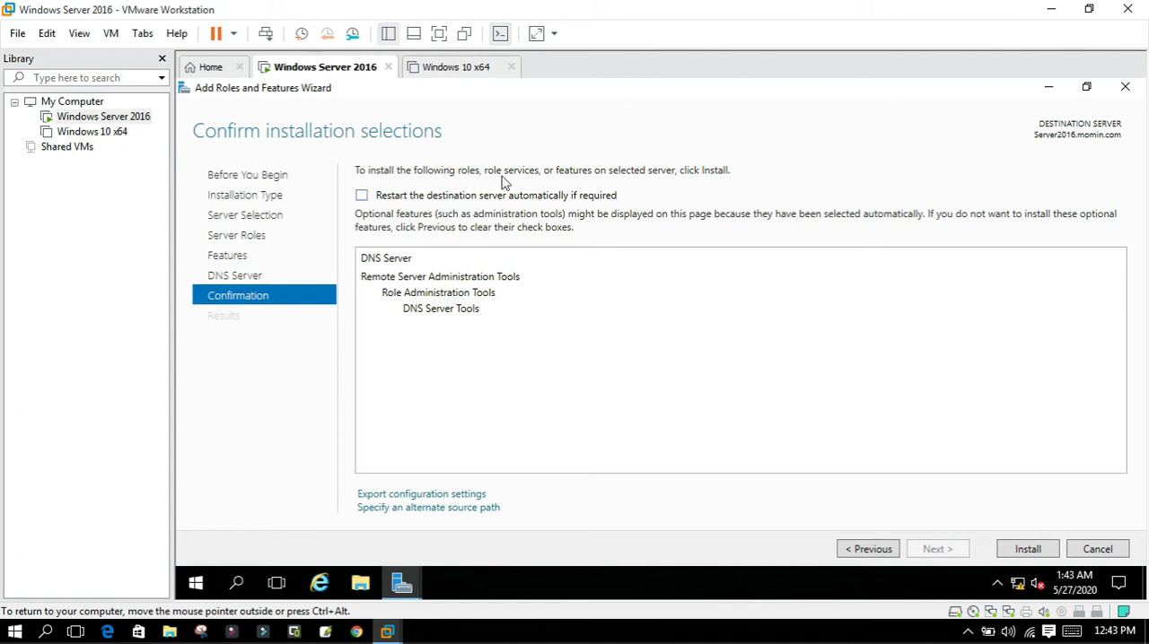
Allow automatic restart of the destination server, install the DNS Server role and close the finished wizard.
left_click(425, 196)
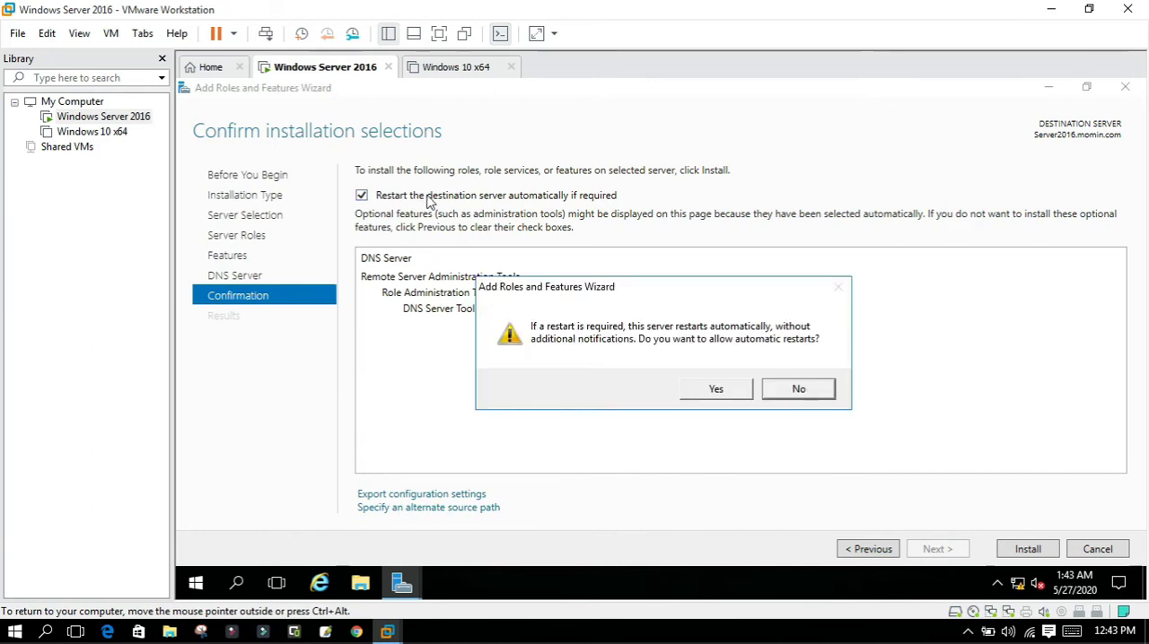
left_click(715, 389)
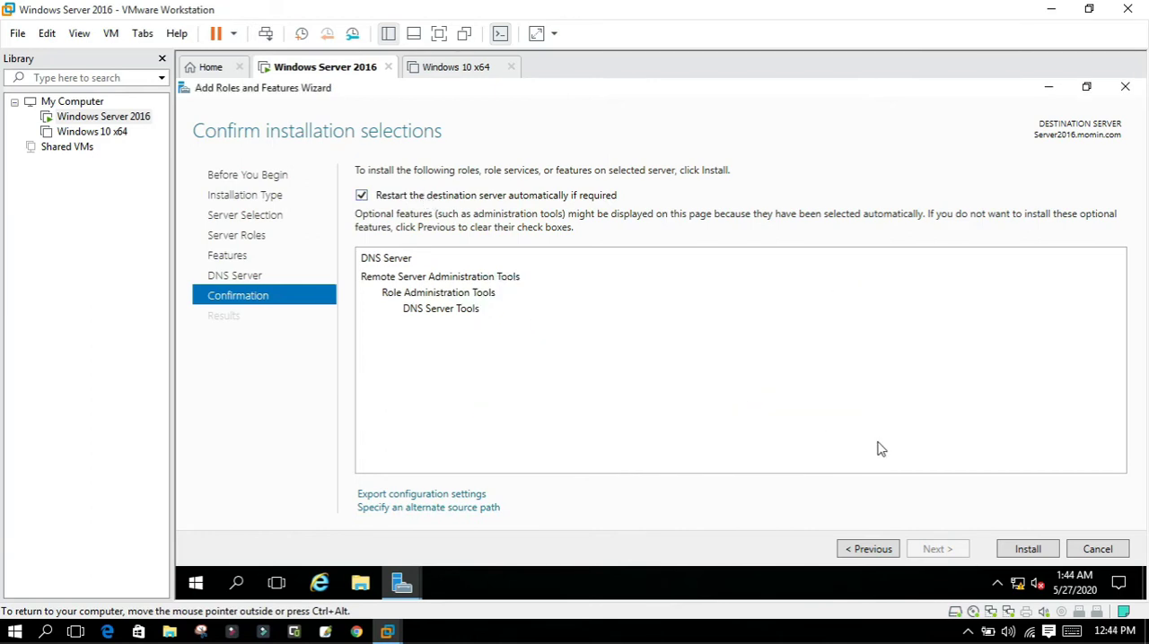
left_click(1028, 549)
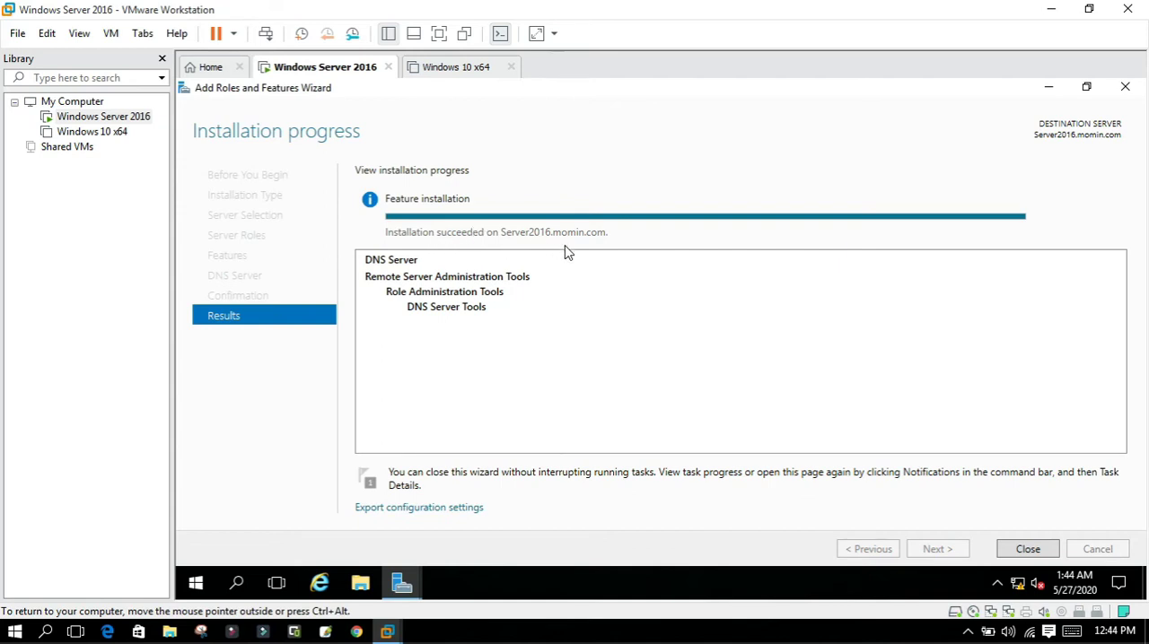
left_click(1026, 549)
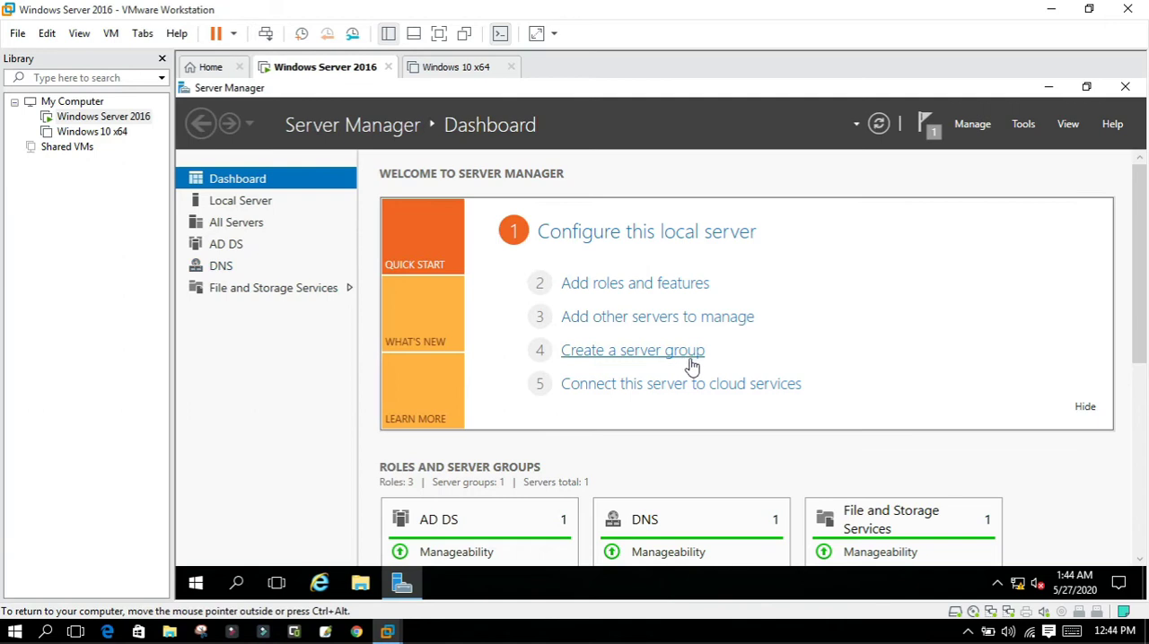
Open DNS Manager from the SERVER2016 entry on the DNS role page, collapse the server node and close the console.
left_click_drag(1140, 264, 1142, 329)
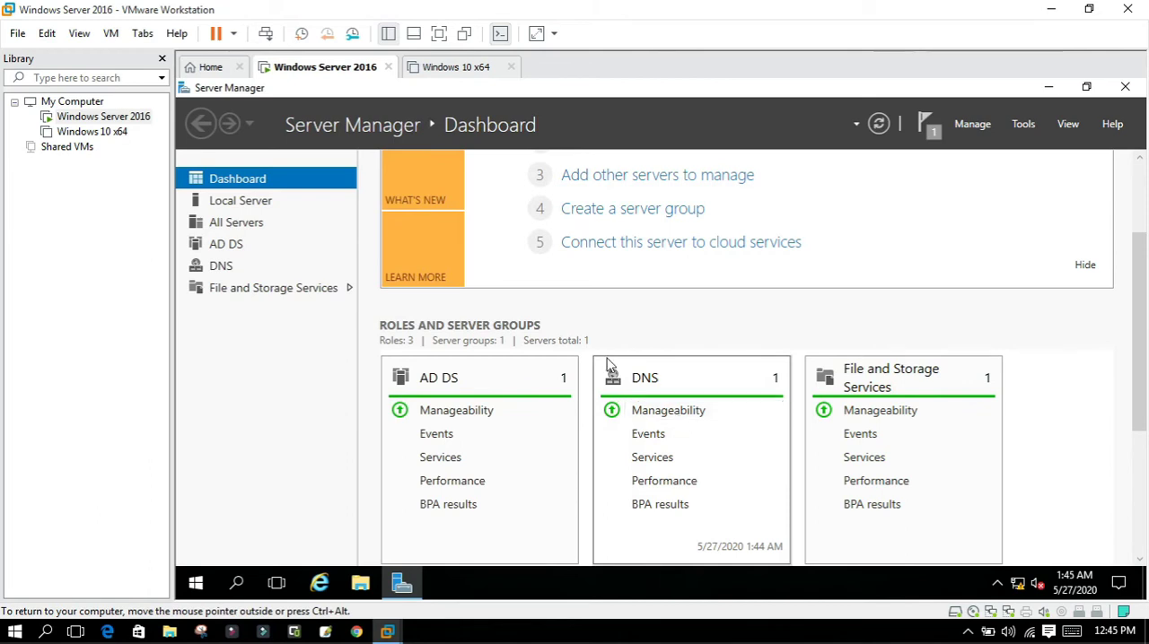
left_click(226, 269)
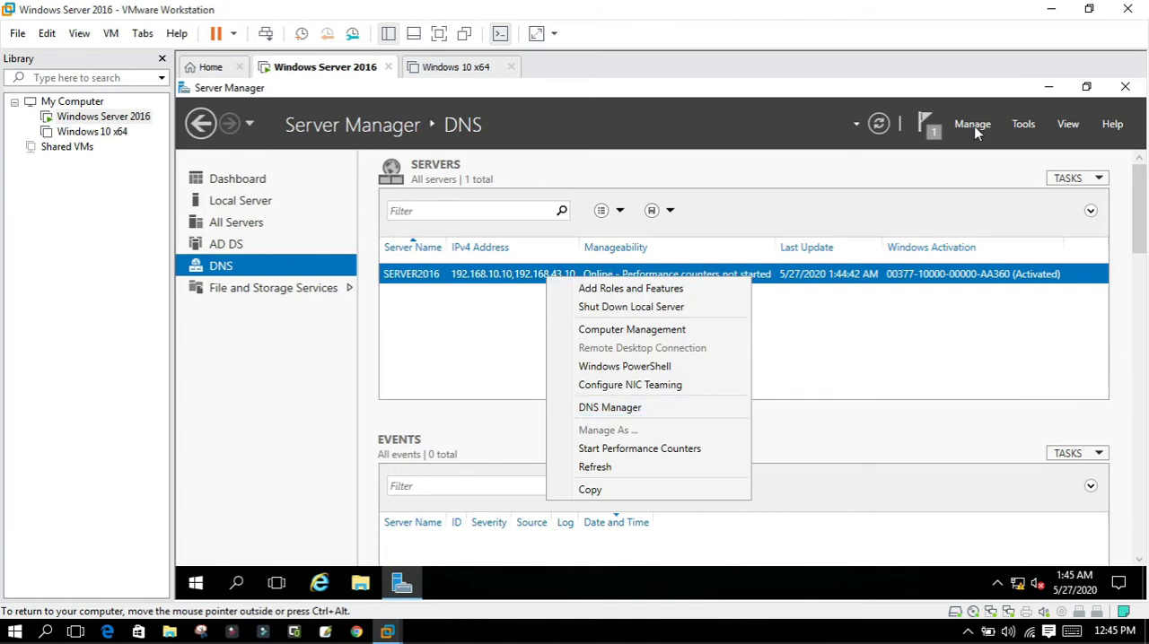
left_click(1017, 130)
left_click(1020, 125)
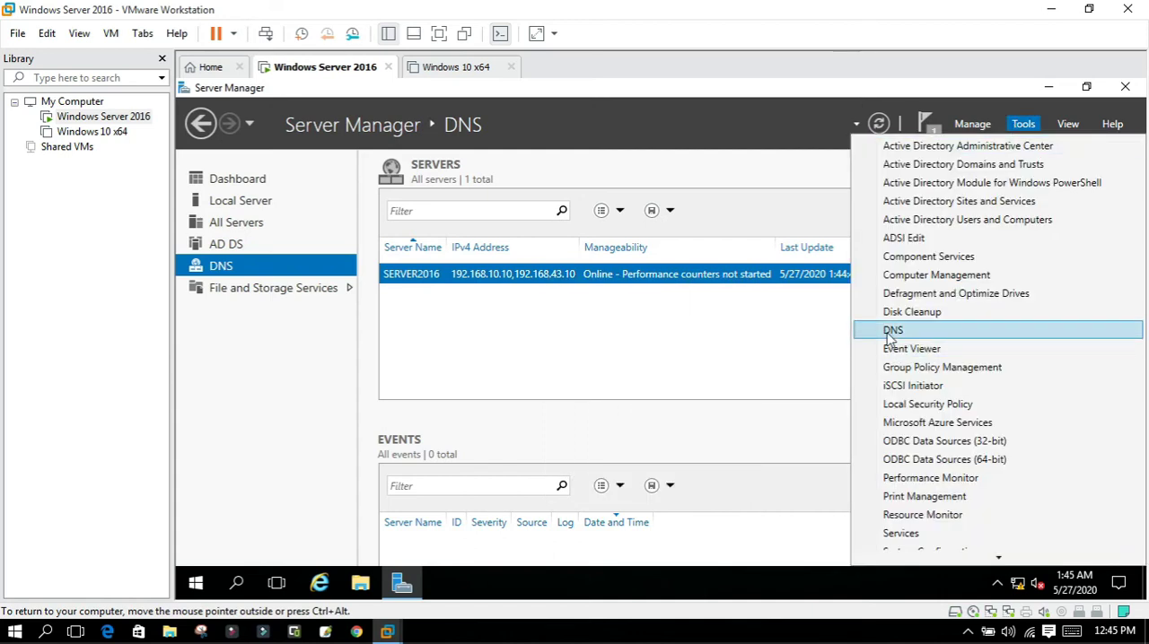
right_click(731, 276)
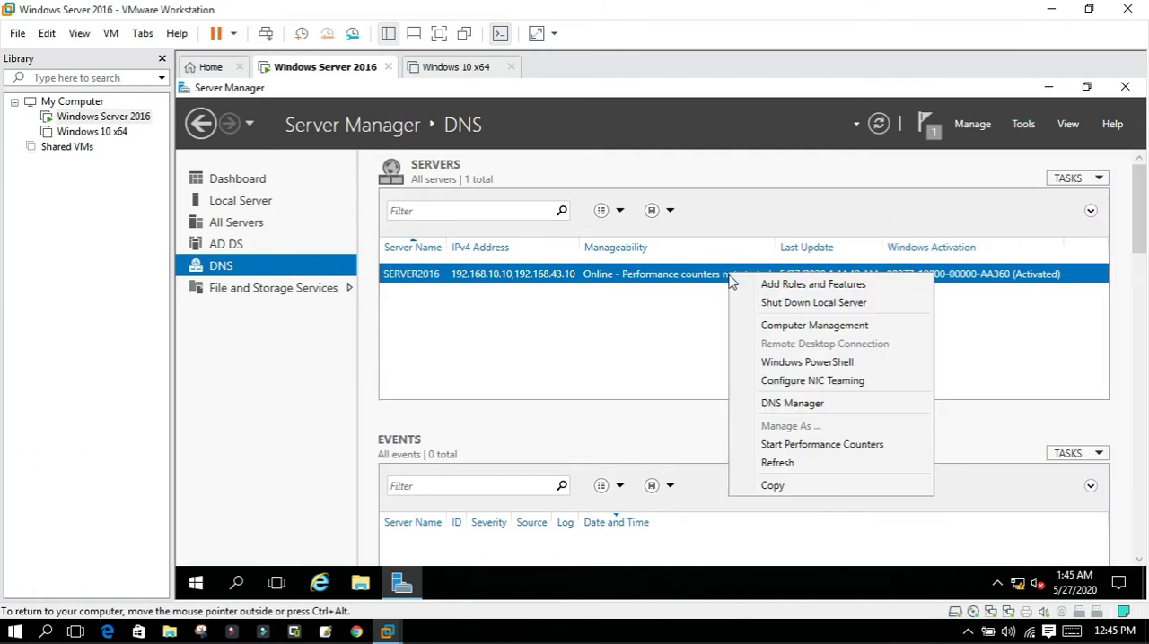
left_click(795, 406)
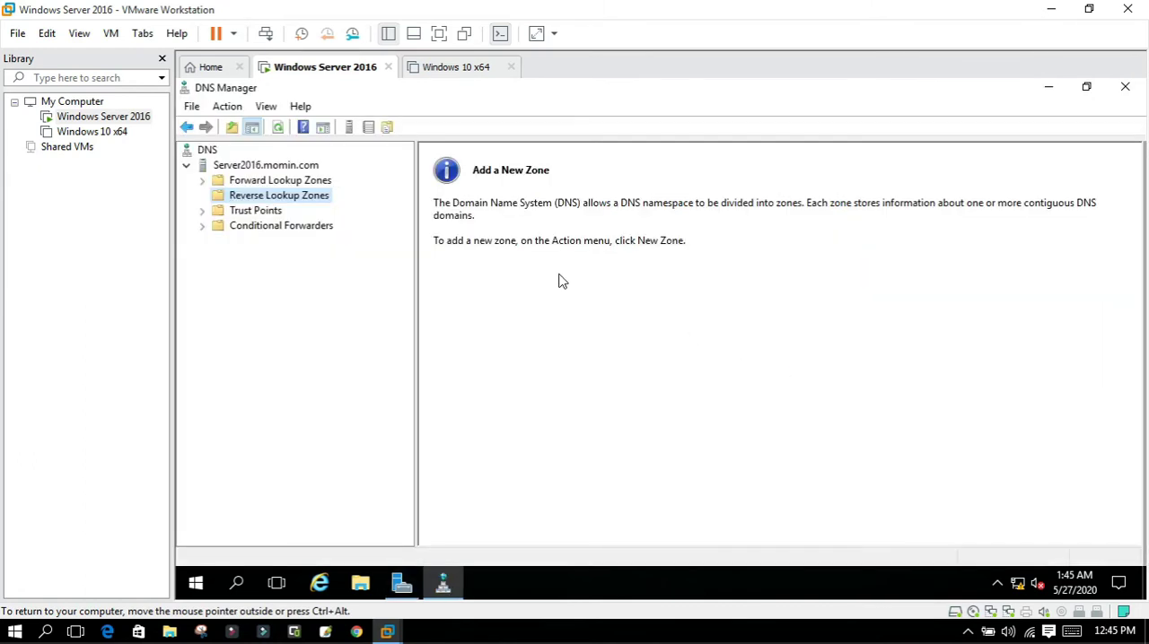
left_click(186, 165)
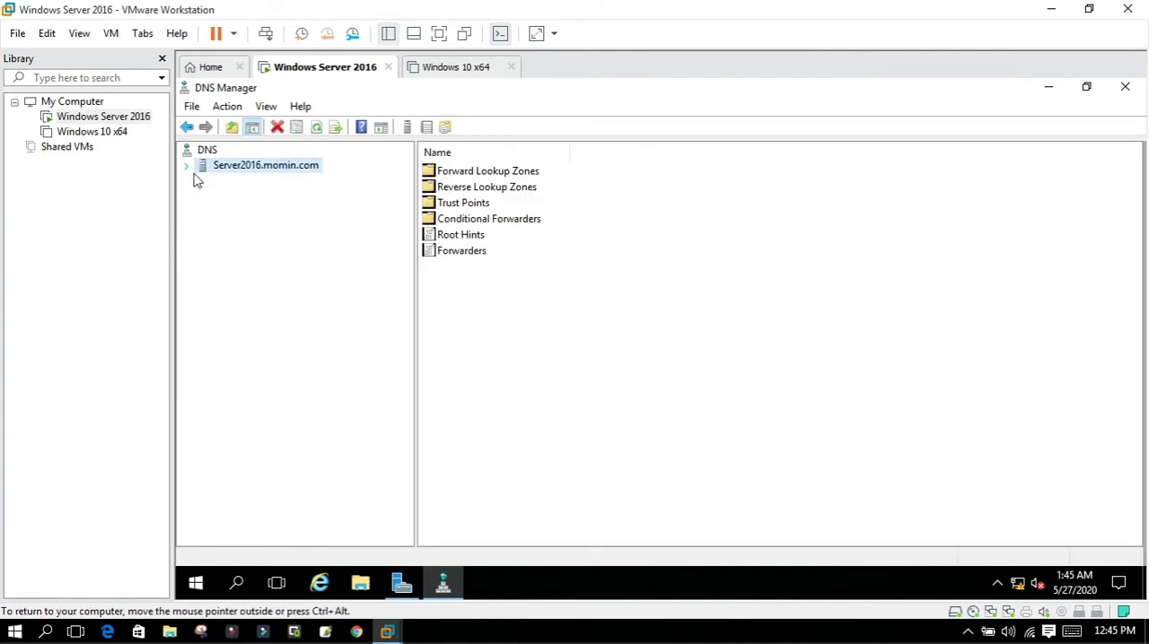
left_click(1127, 92)
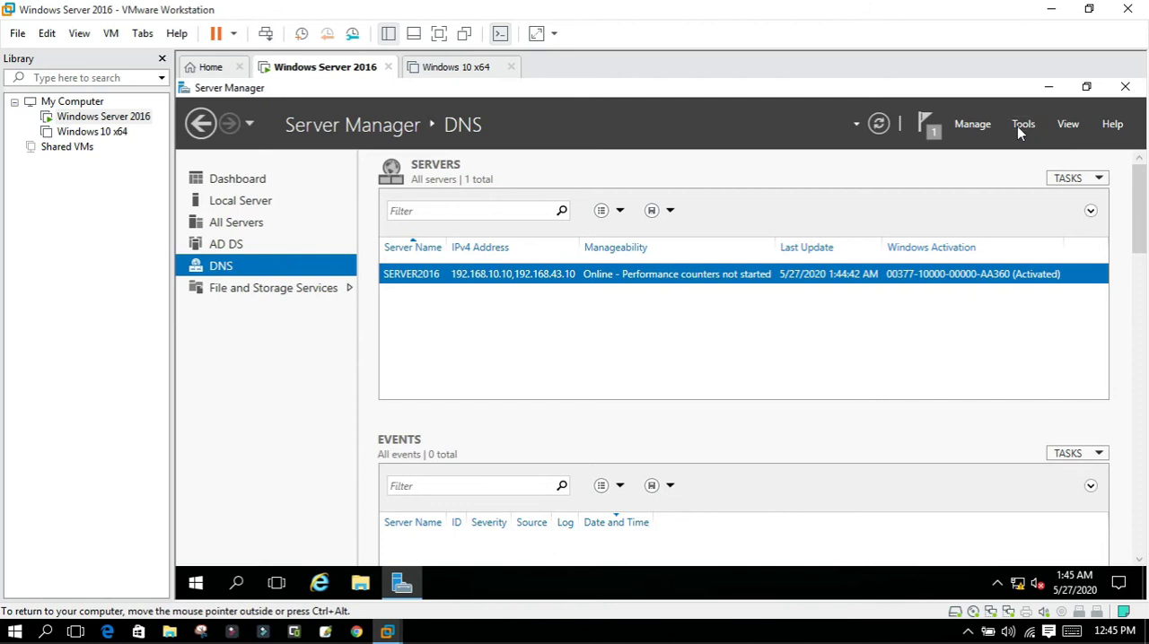
Open the DNS console from Server Manager's administrative tools and close it again.
left_click(1021, 126)
left_click(926, 331)
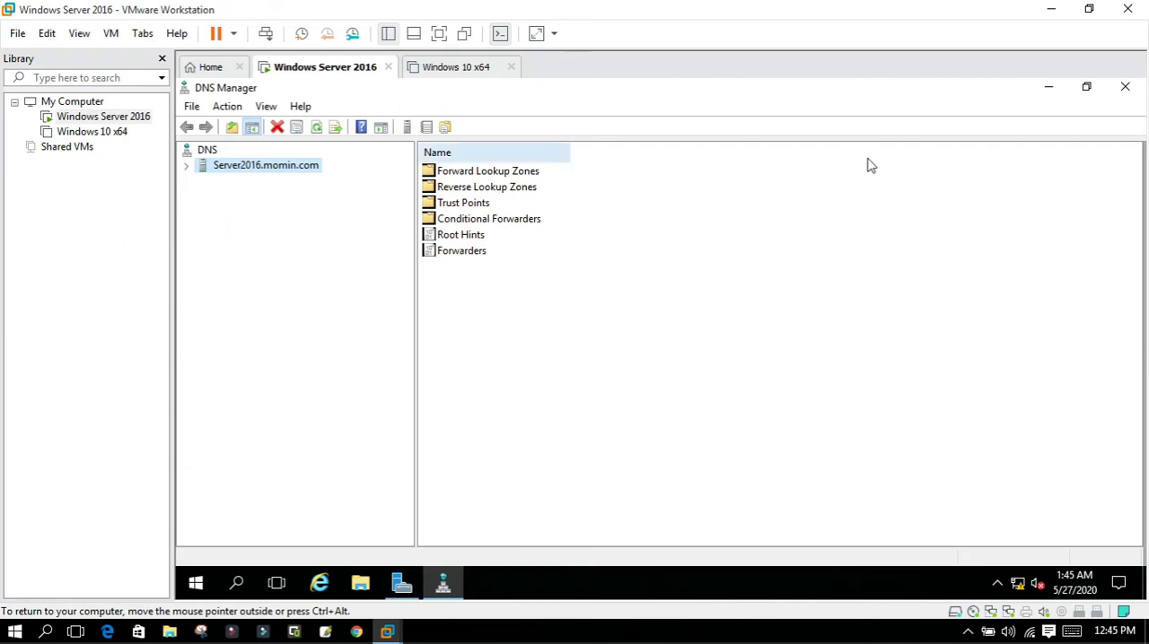
left_click(1125, 86)
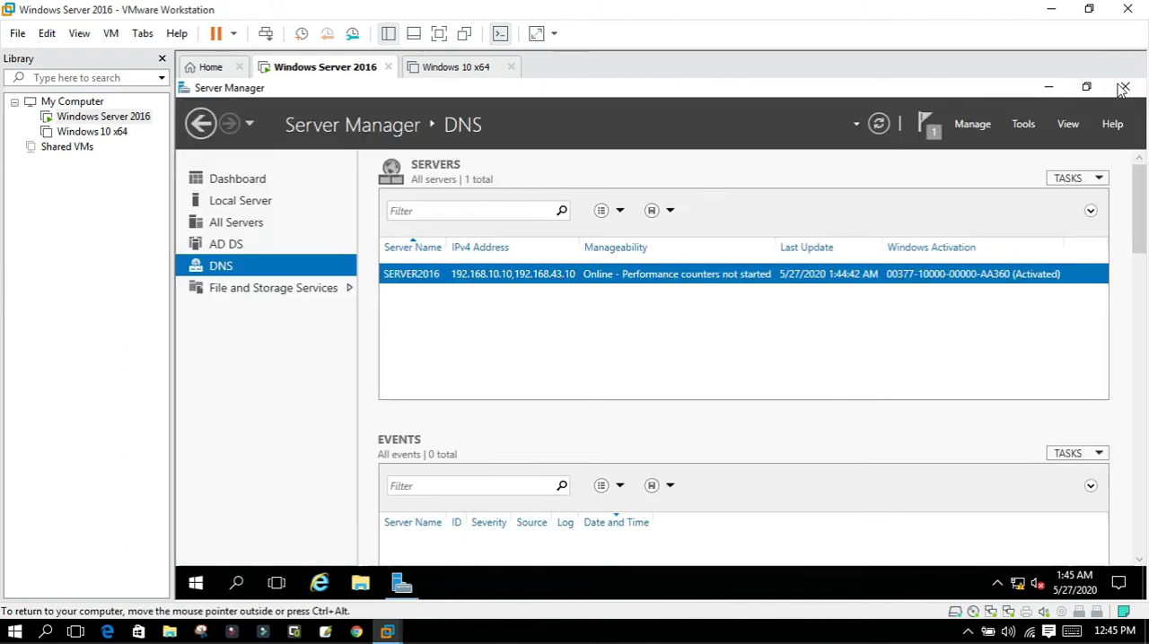
Open DNS Manager, expand Server2016.momin.com and view its forward and reverse lookup zones.
left_click(1023, 126)
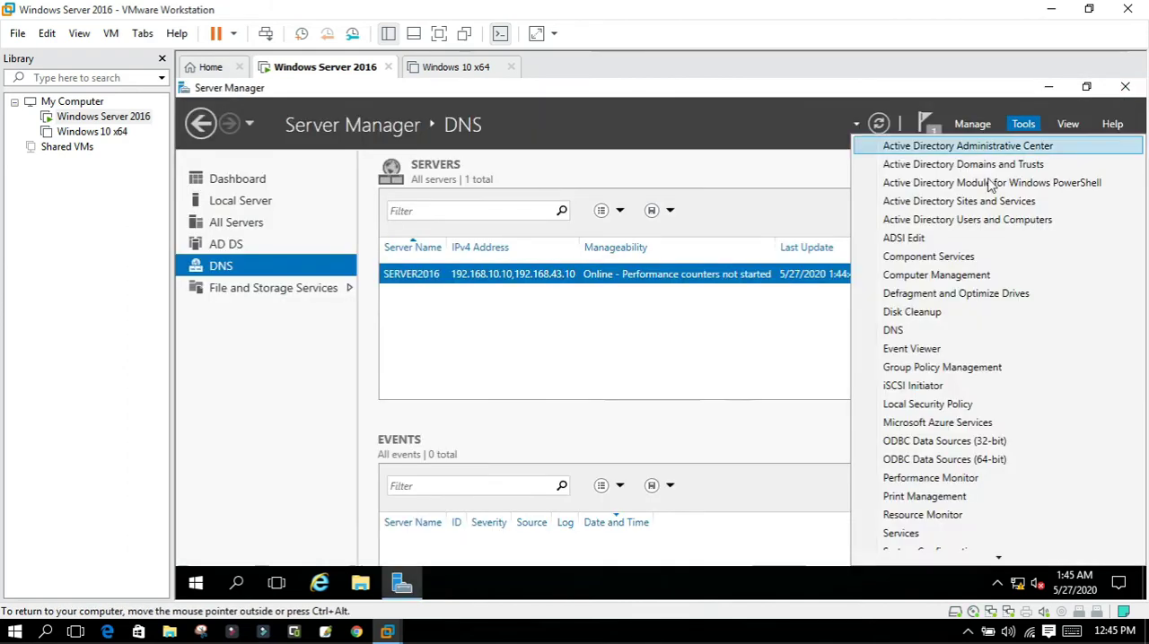
left_click(898, 333)
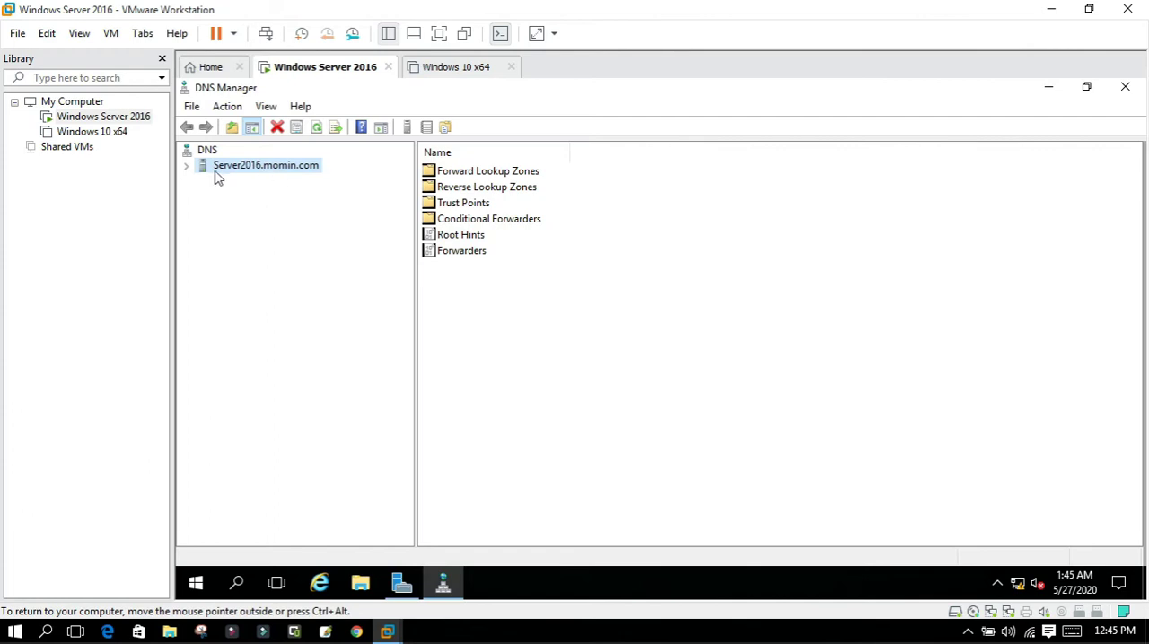
left_click(188, 166)
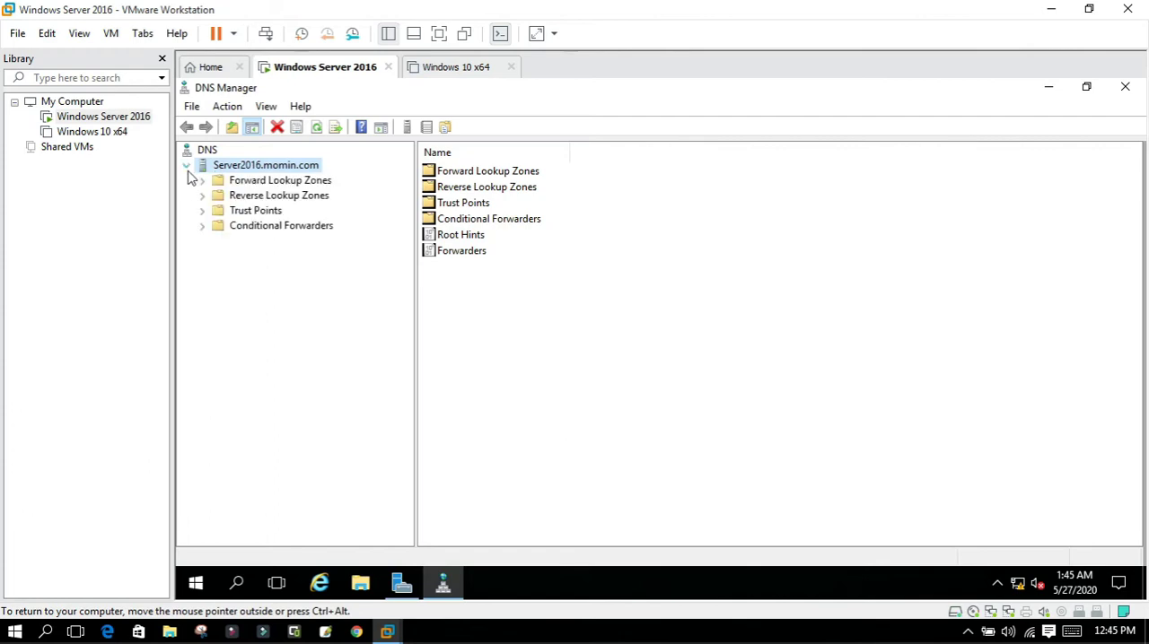
left_click(239, 184)
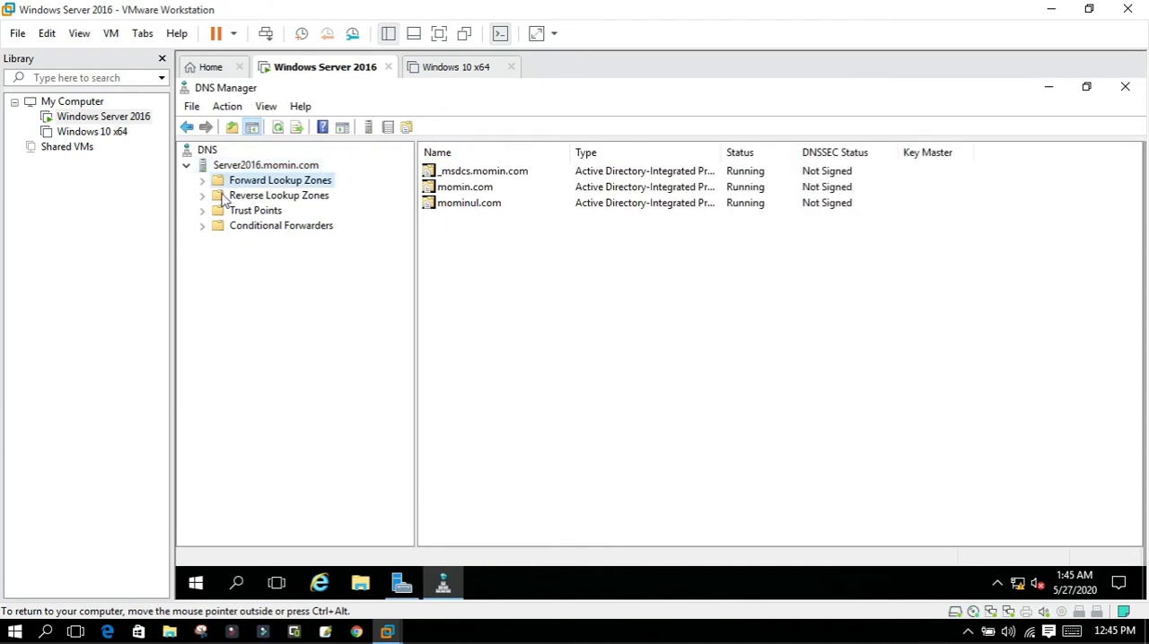
left_click(222, 196)
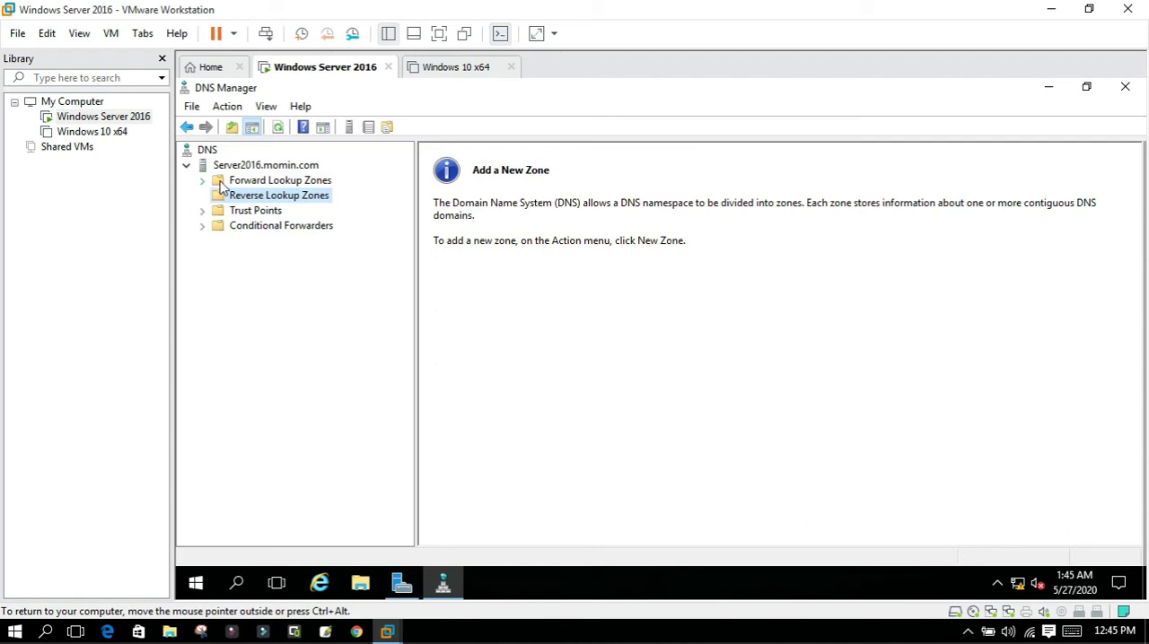
left_click(221, 184)
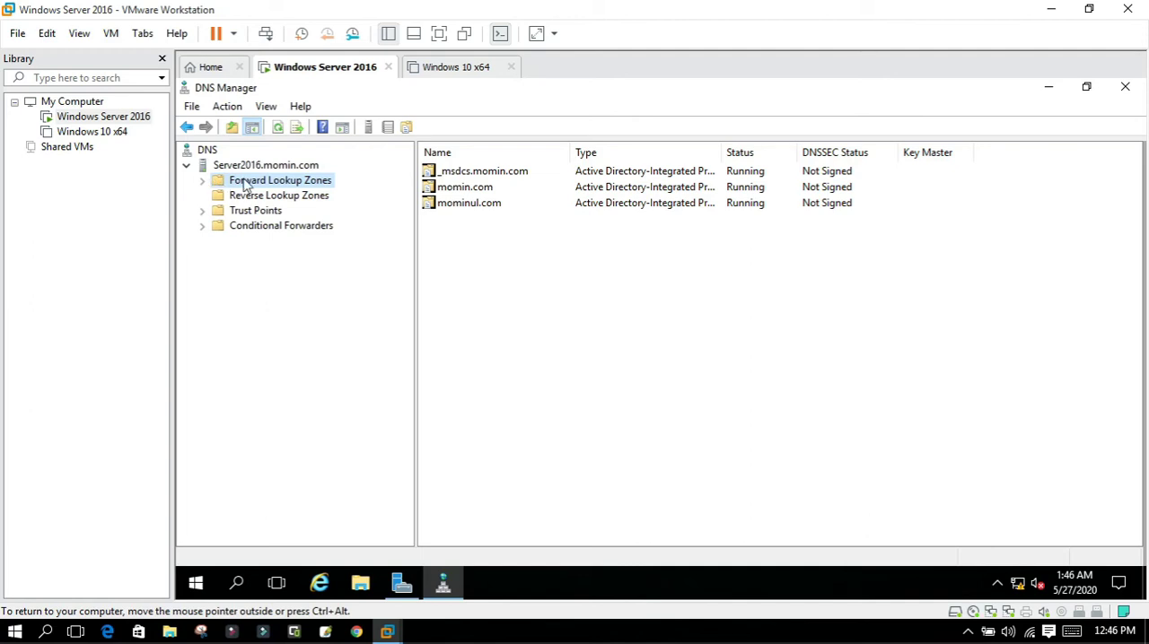
Delete the www host record from the momin.com forward lookup zone.
left_click(203, 183)
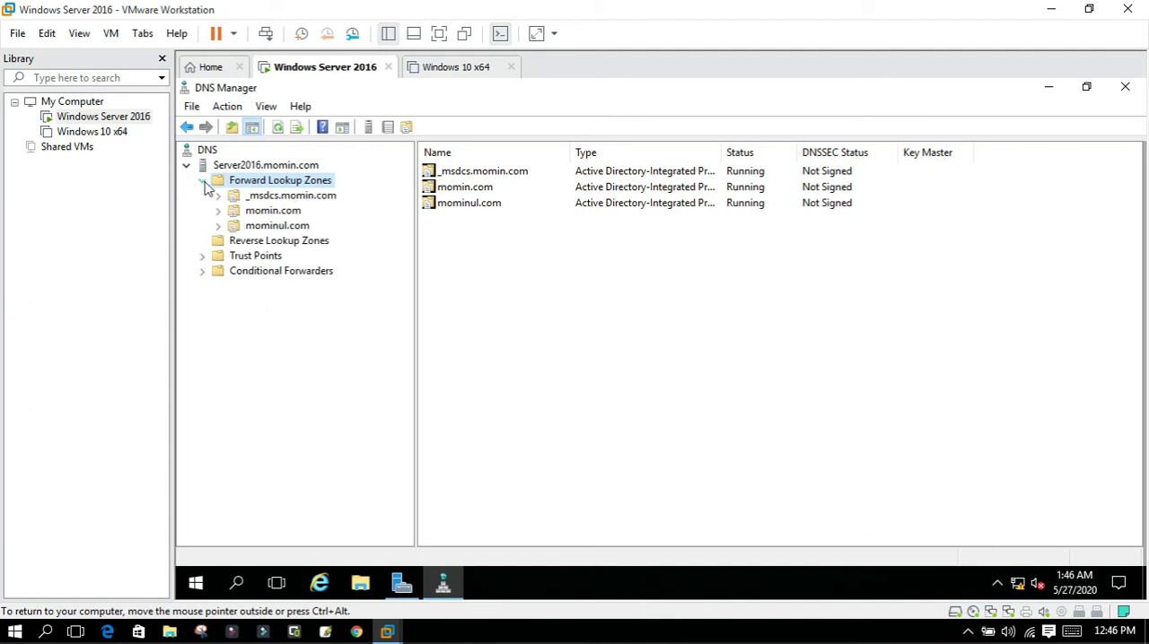
left_click(272, 211)
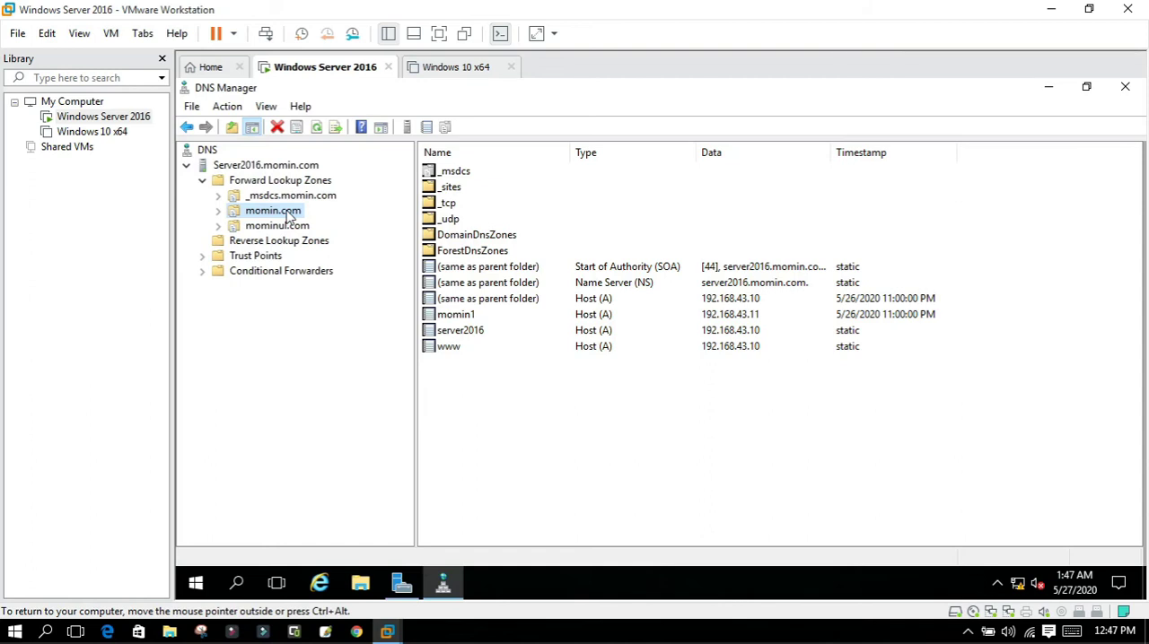
right_click(429, 346)
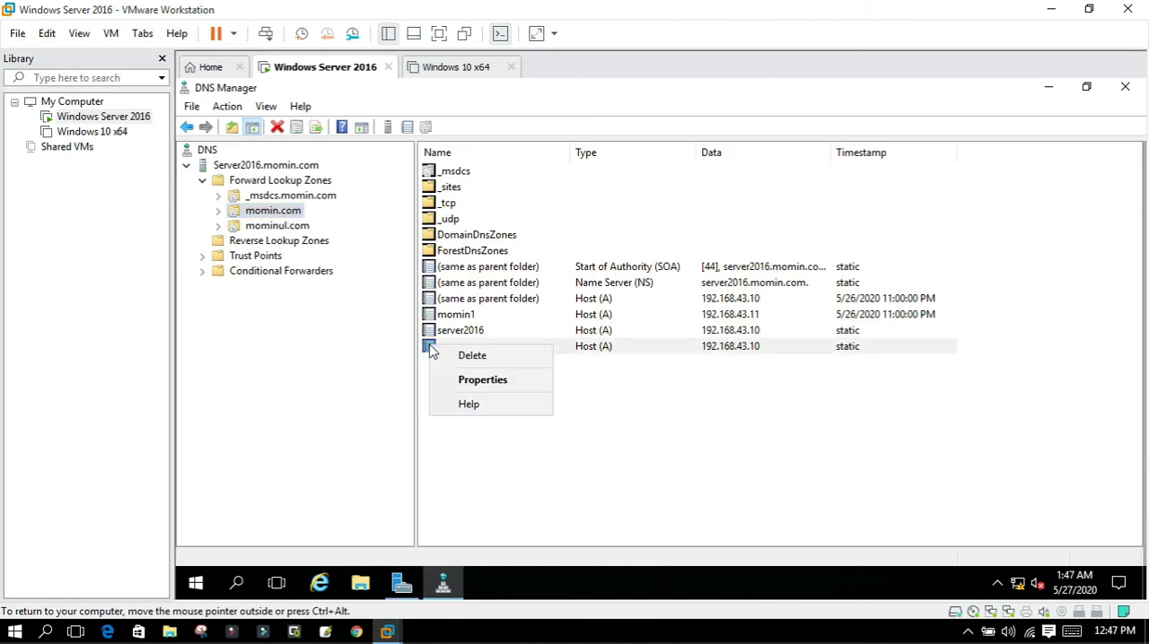
left_click(478, 359)
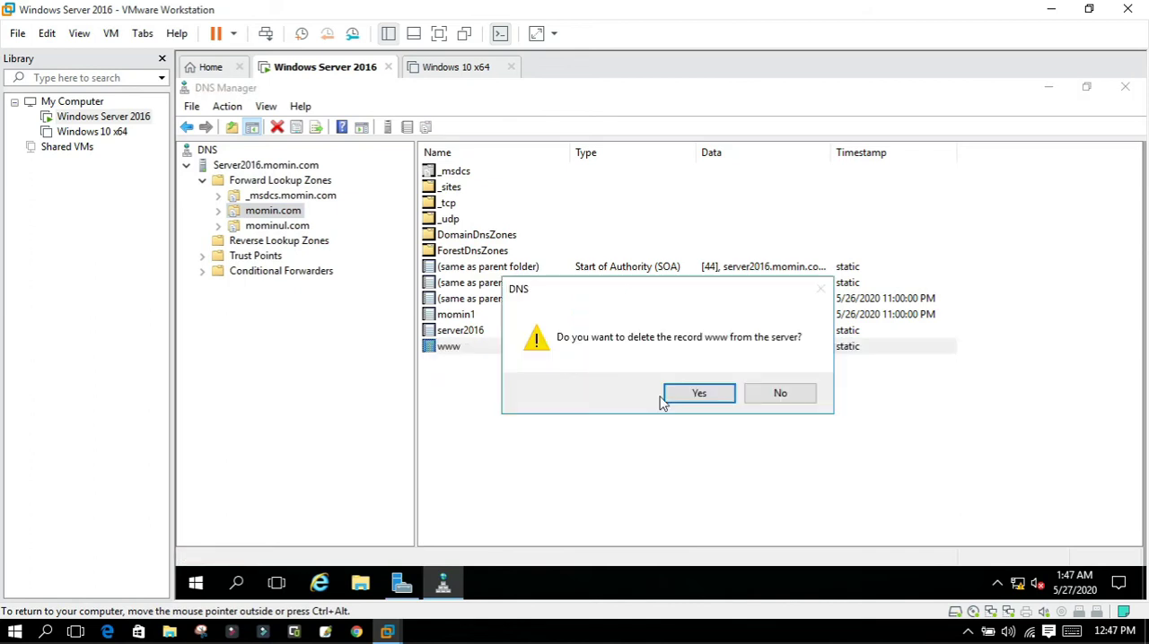
left_click(684, 393)
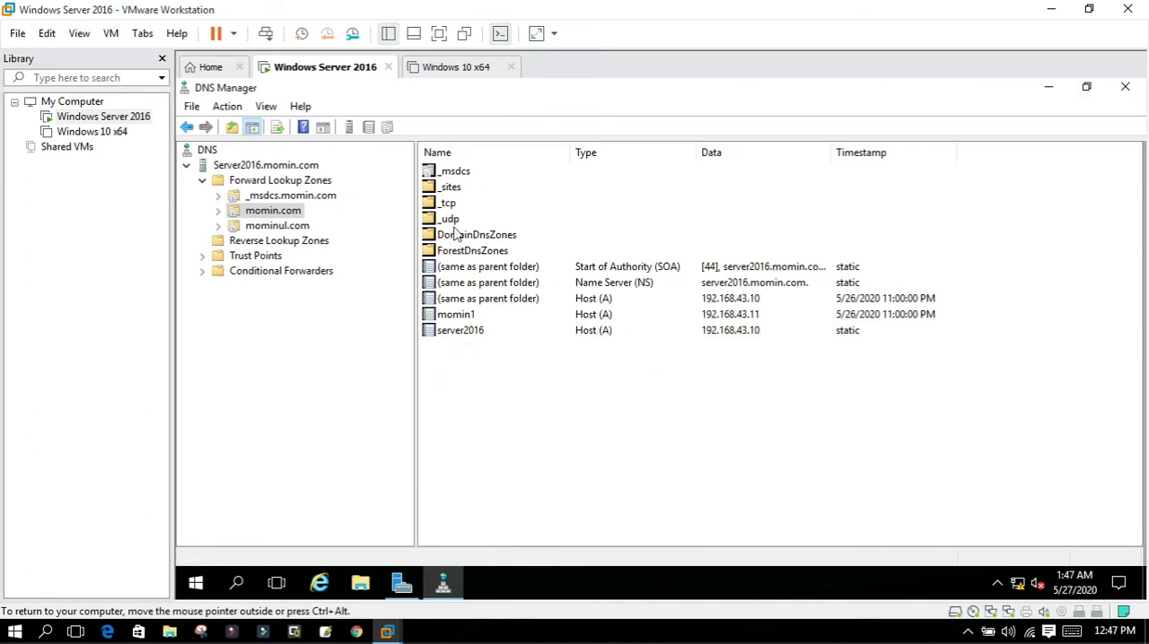
Delete the mominul.com forward lookup zone from both Active Directory and the DNS server.
right_click(288, 231)
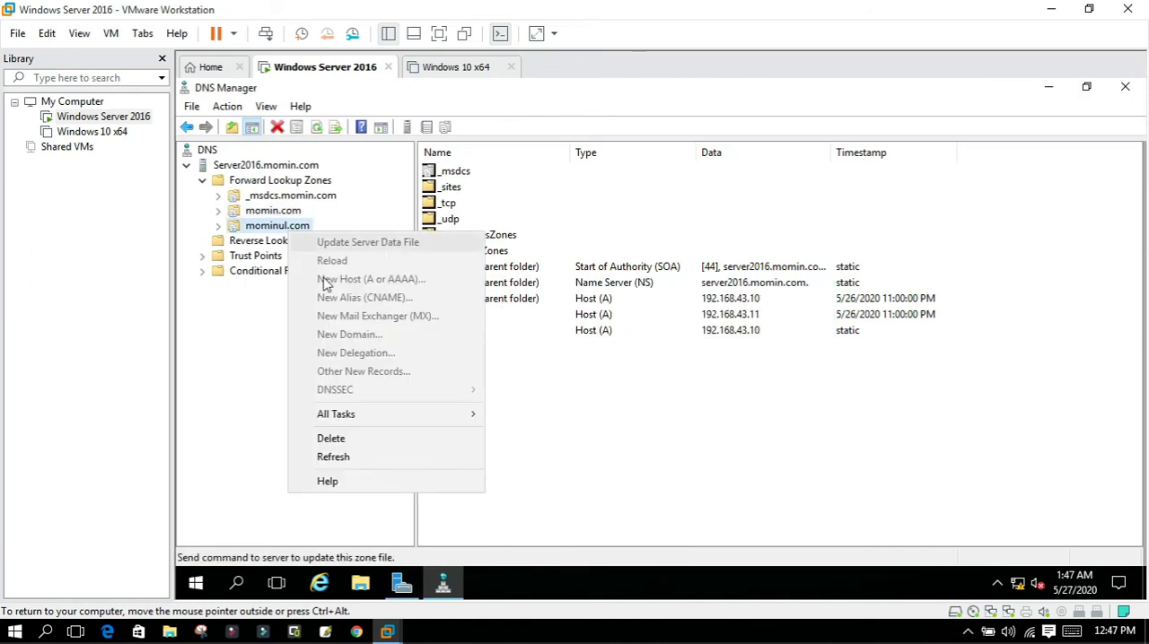
left_click(336, 439)
left_click(689, 397)
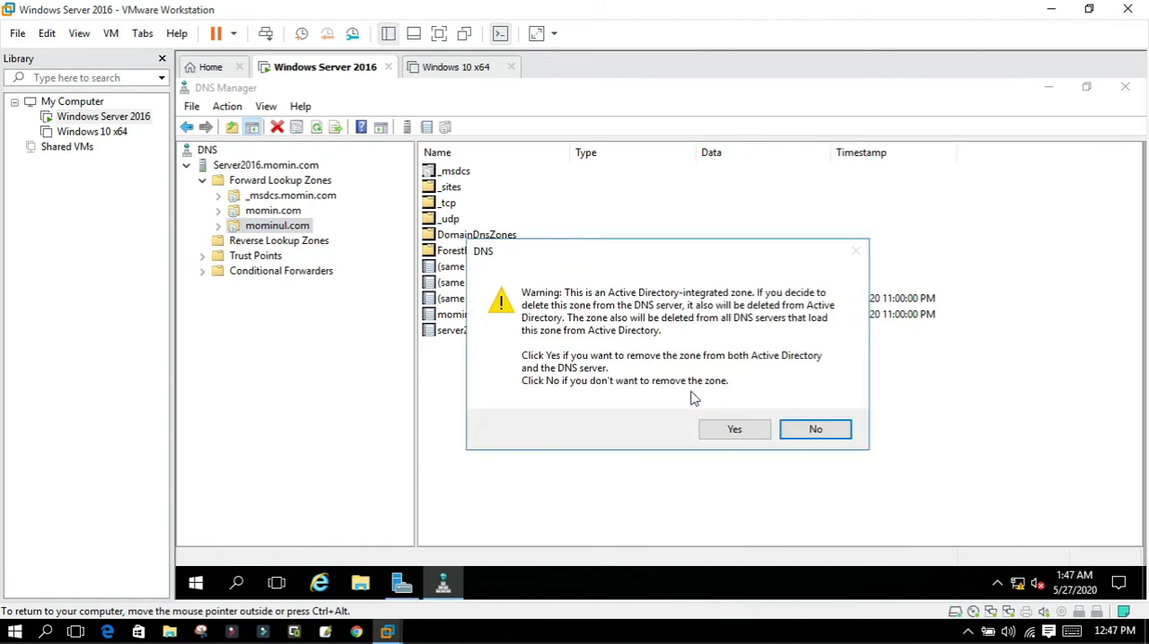
left_click(734, 430)
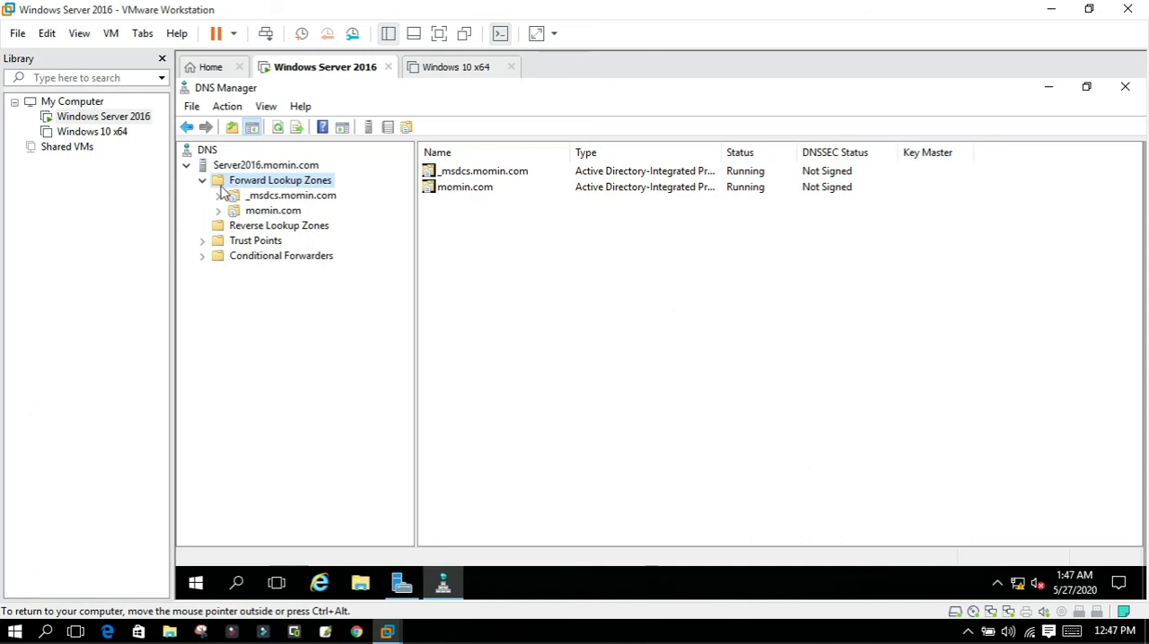
left_click(248, 215)
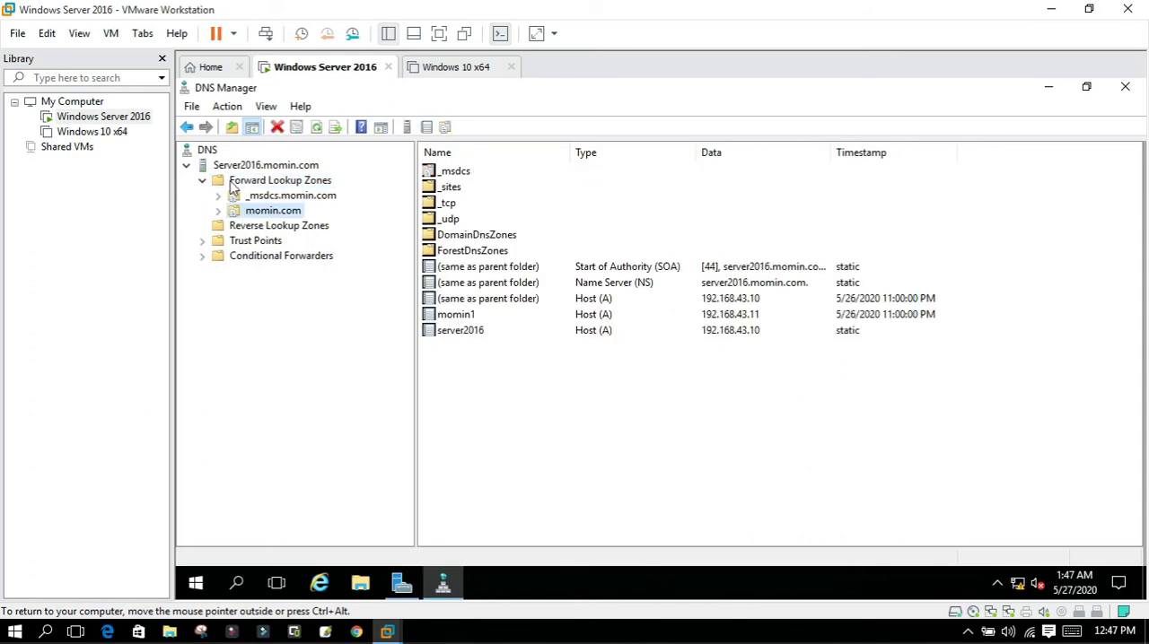
left_click(202, 182)
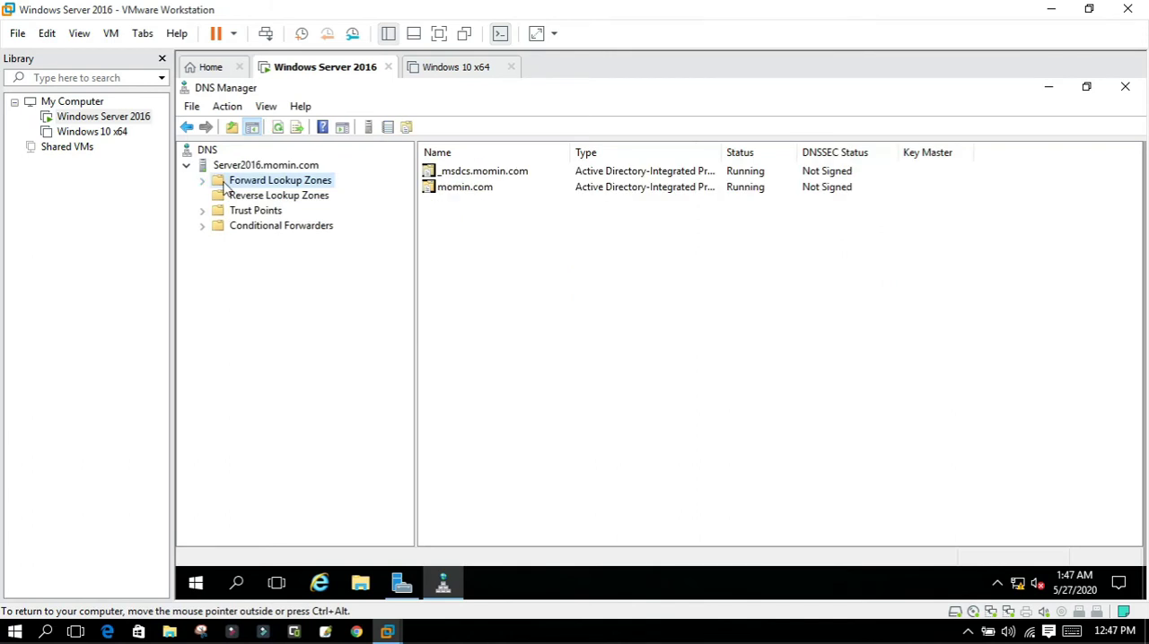
right_click(223, 186)
left_click(256, 193)
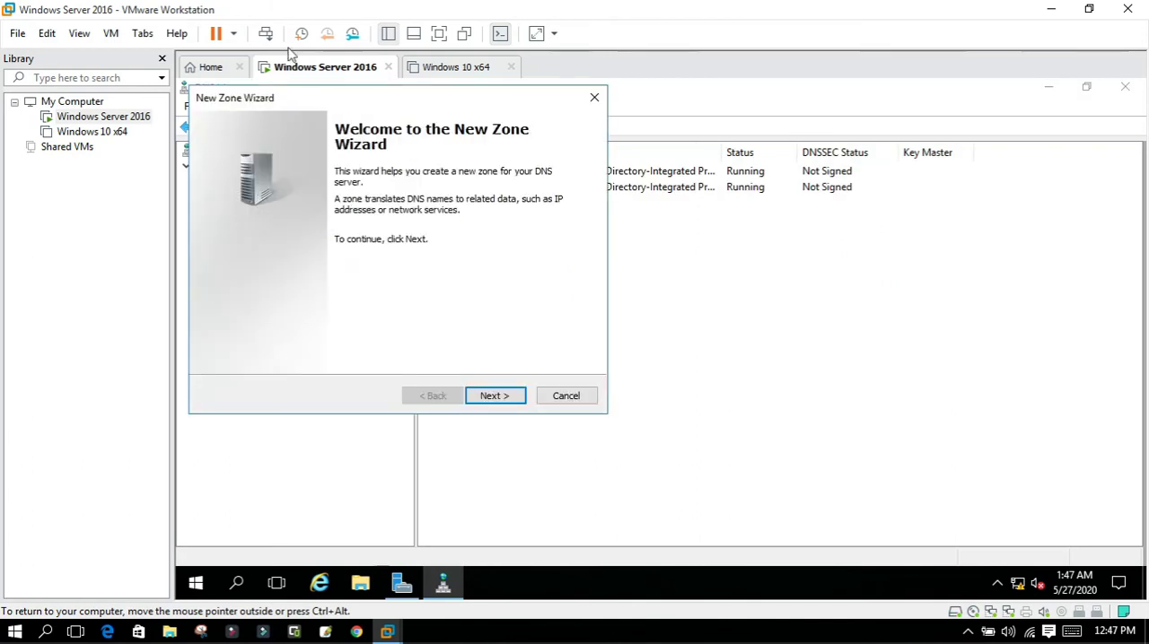
left_click(592, 101)
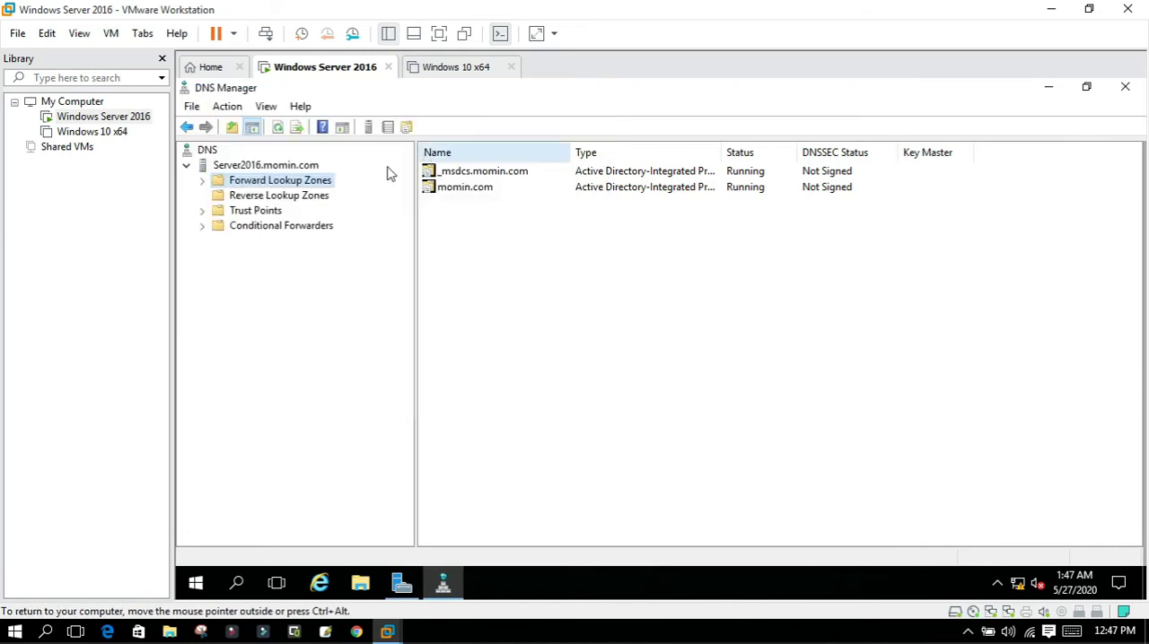
right_click(231, 180)
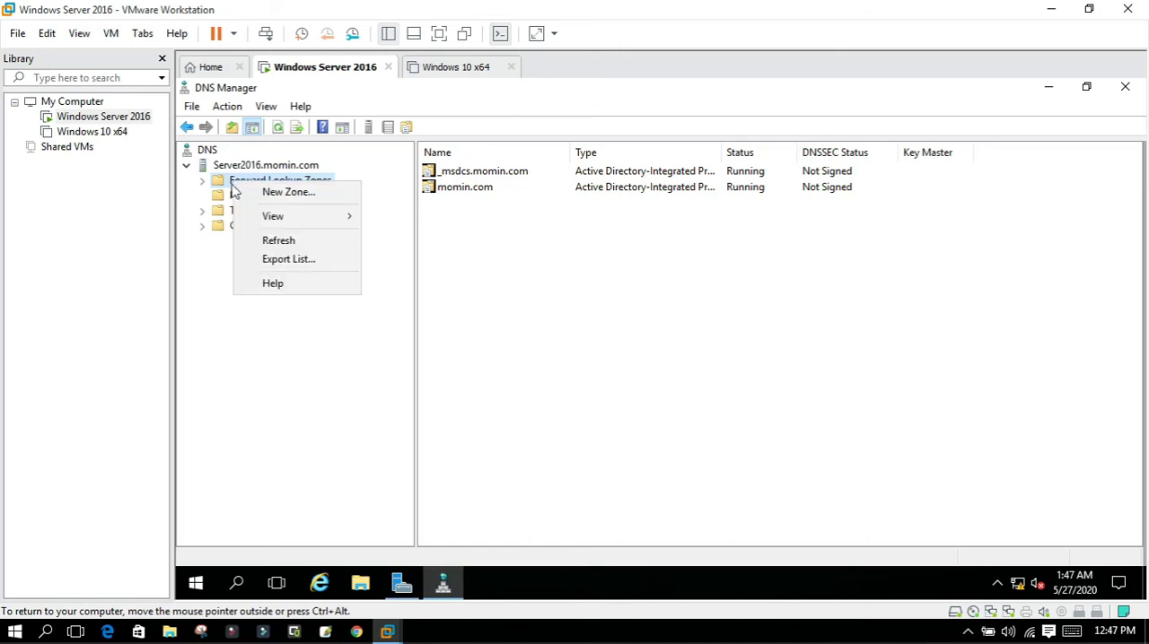
left_click(204, 182)
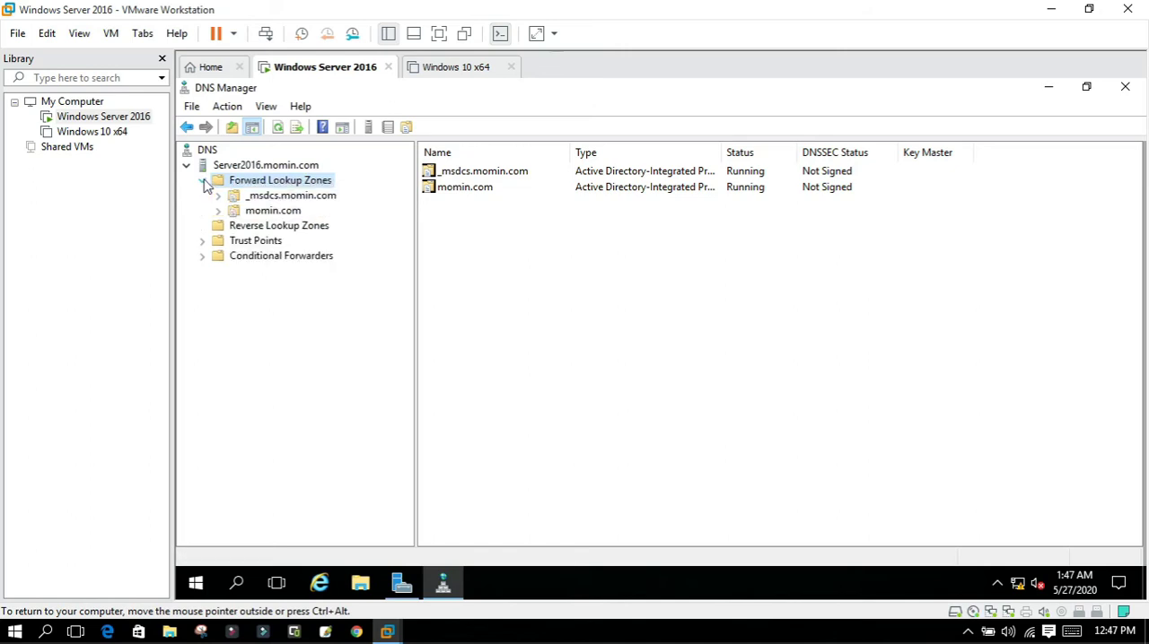
Add a host (A) record named www with IP address 192.168.43.10 to the momin.com forward lookup zone.
left_click(252, 216)
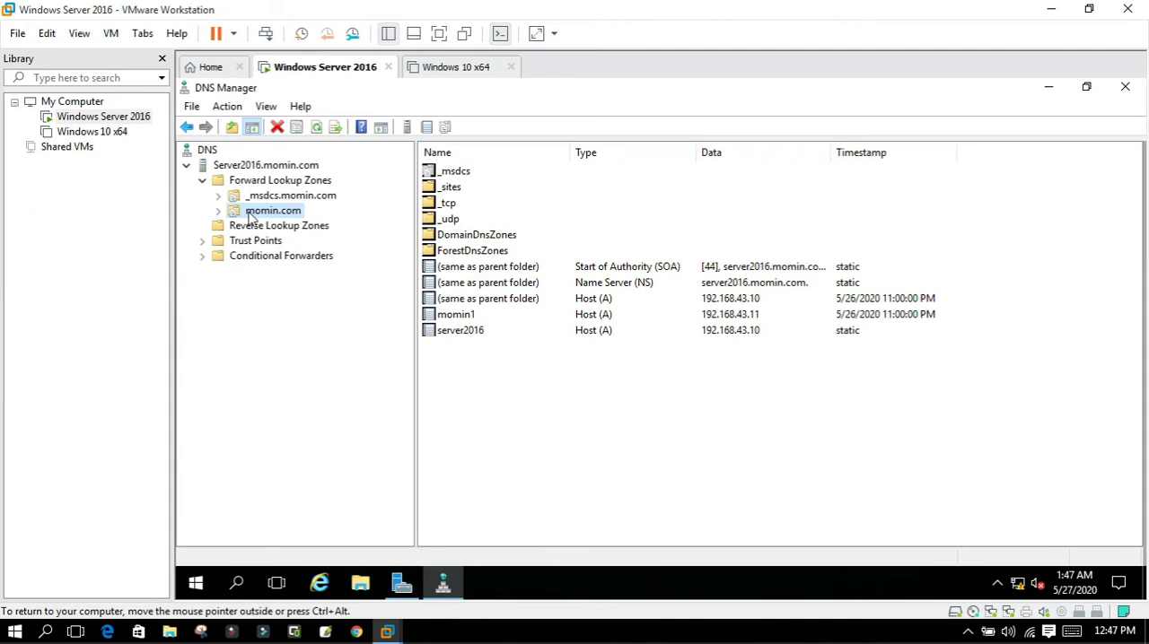
right_click(252, 215)
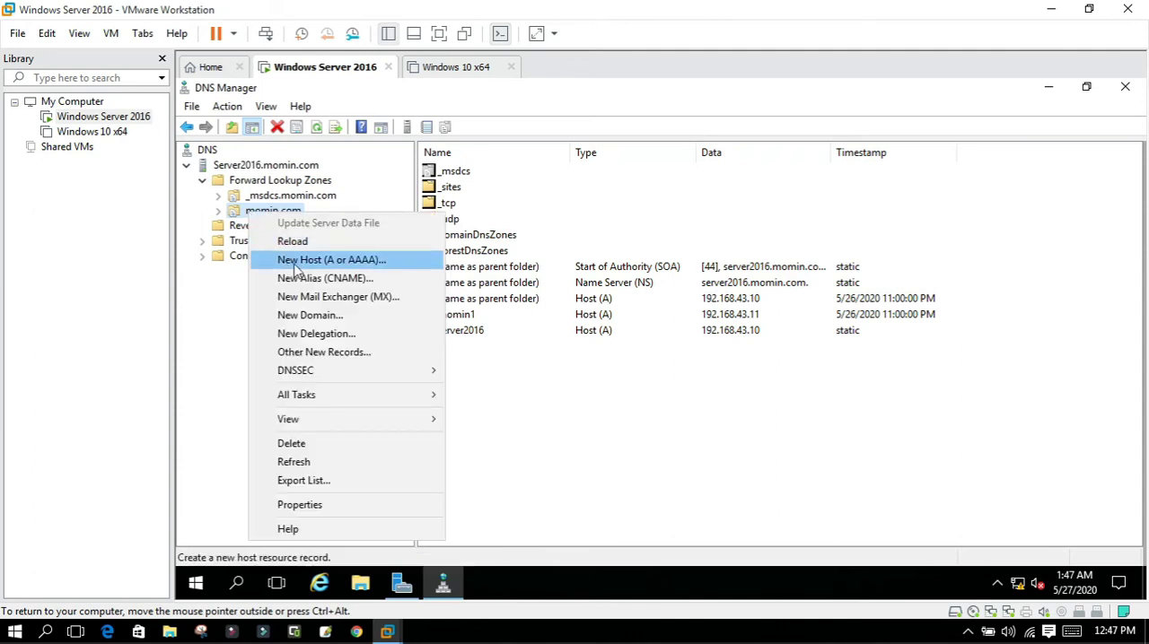
left_click(295, 264)
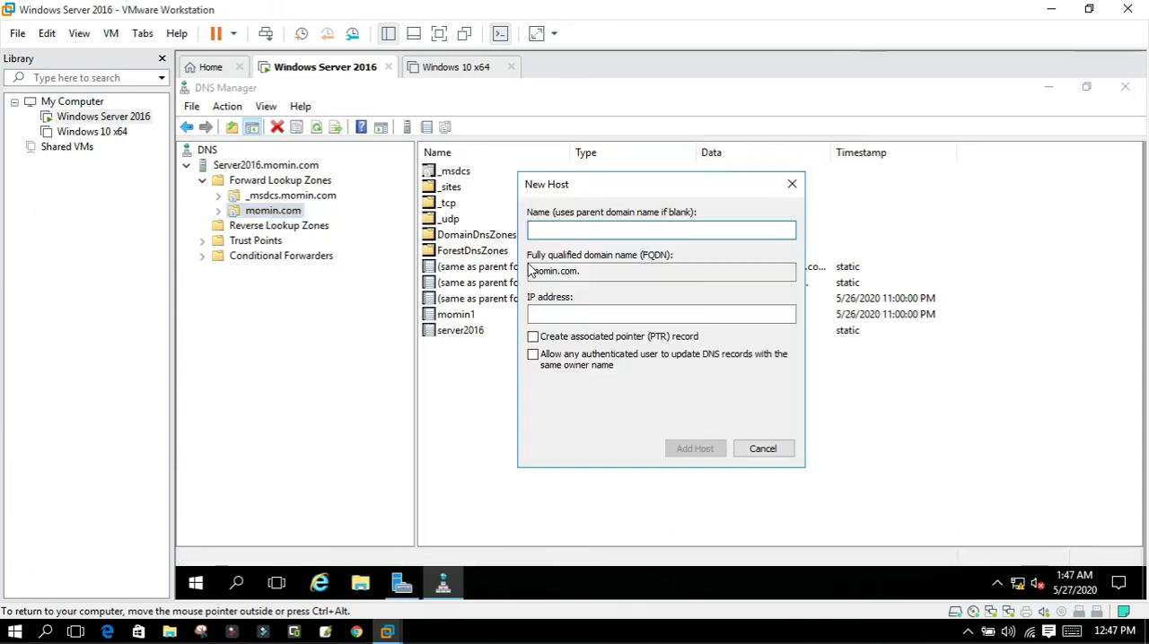
type("www")
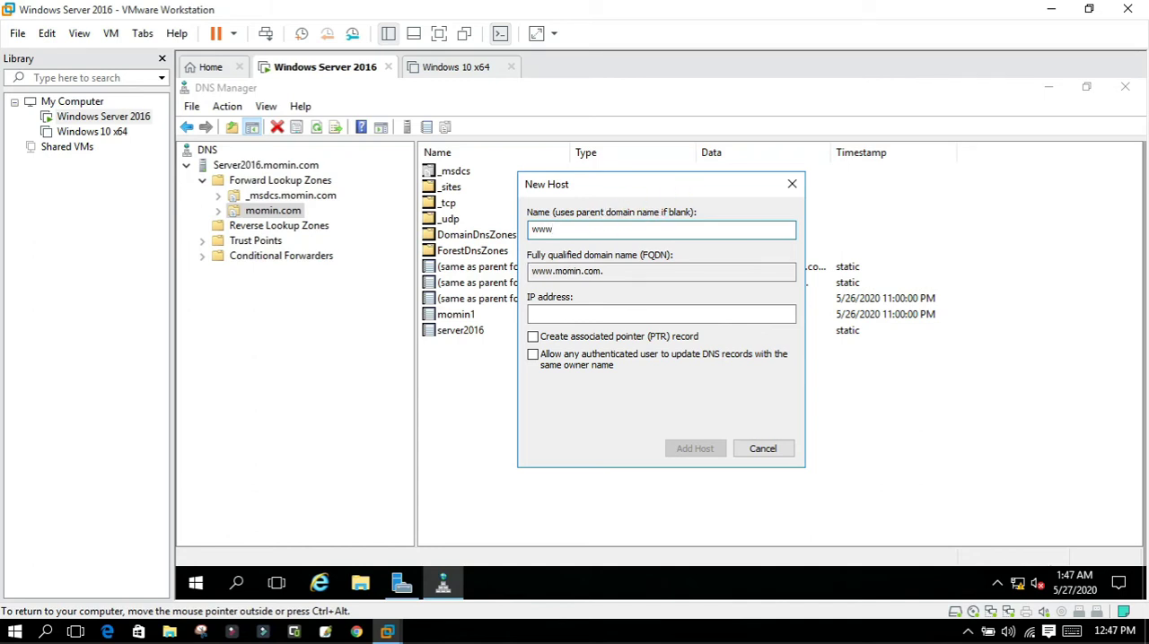
left_click(557, 316)
type("192.")
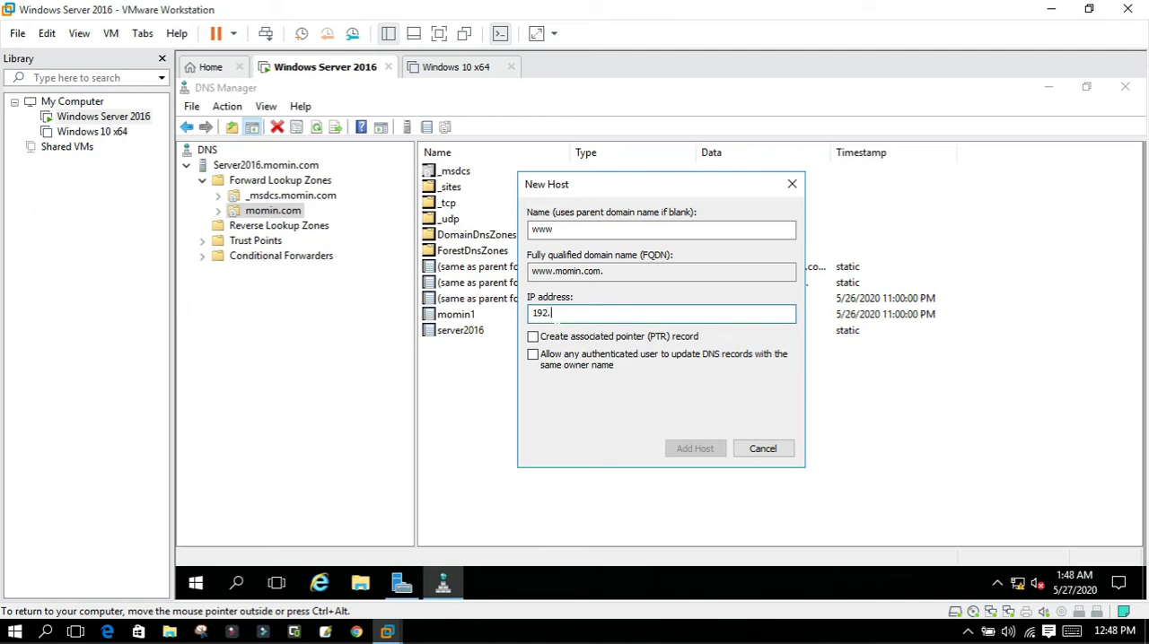
type("168.43.10")
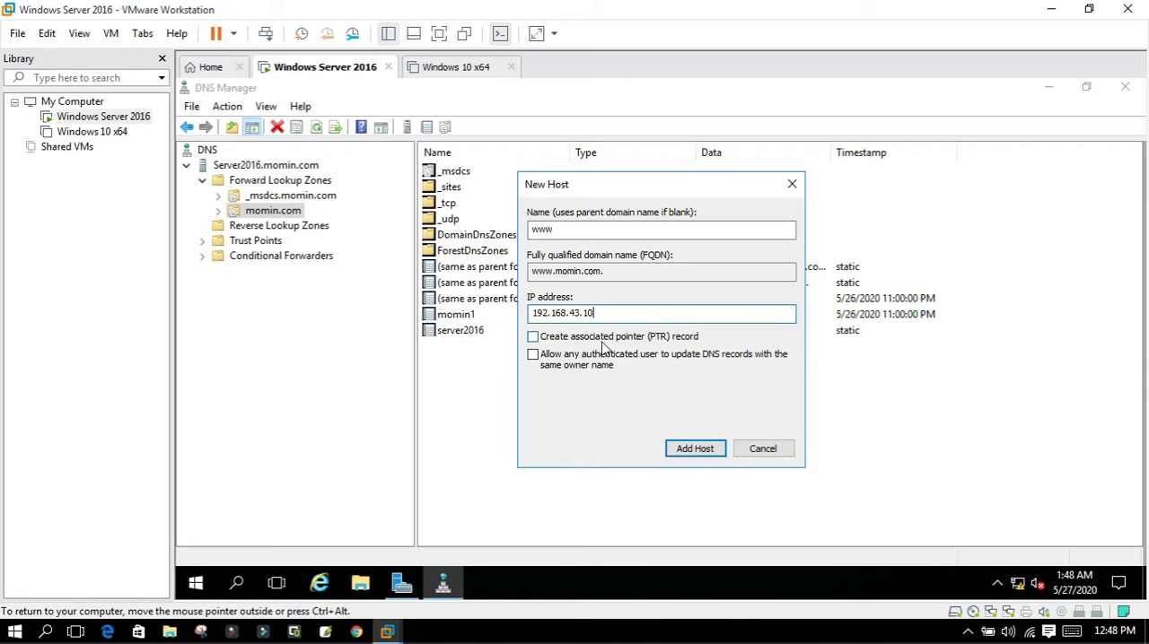
left_click(702, 452)
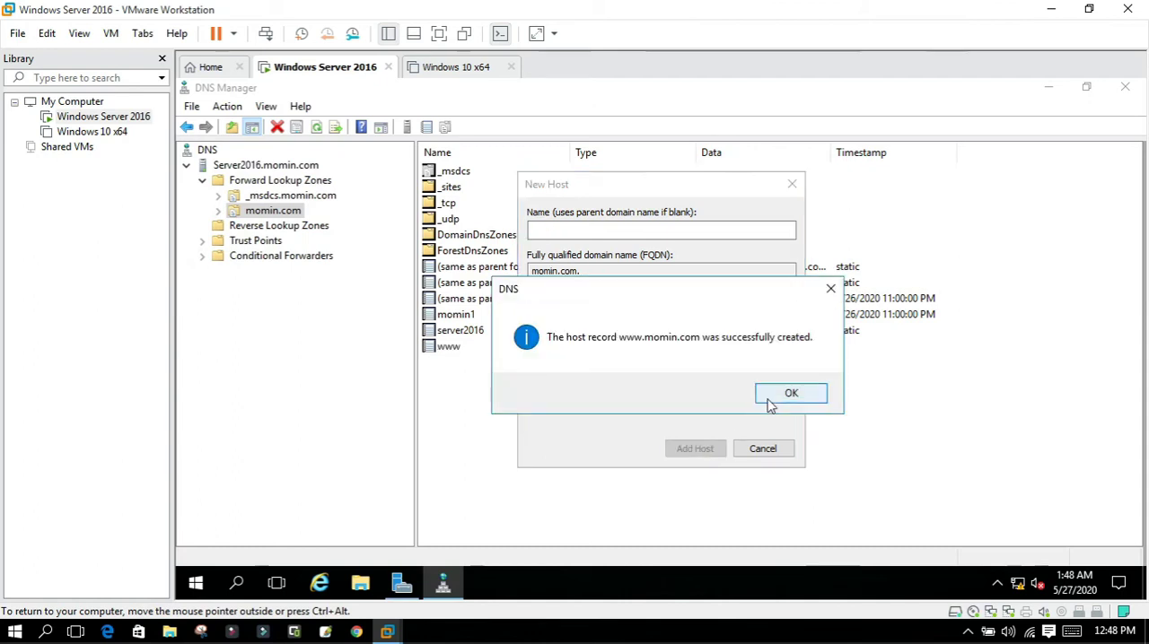
left_click(774, 399)
left_click(762, 453)
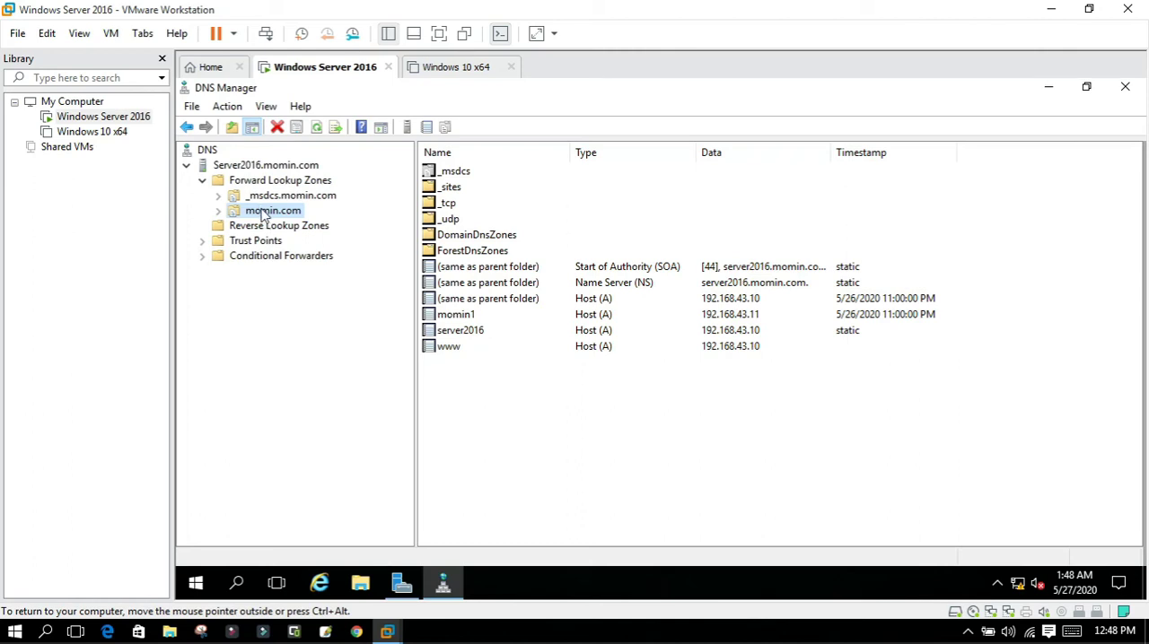
Create an Active Directory-integrated primary forward lookup zone named mominul.com, replicated to all DNS servers in the domain, with only secure dynamic updates.
right_click(254, 184)
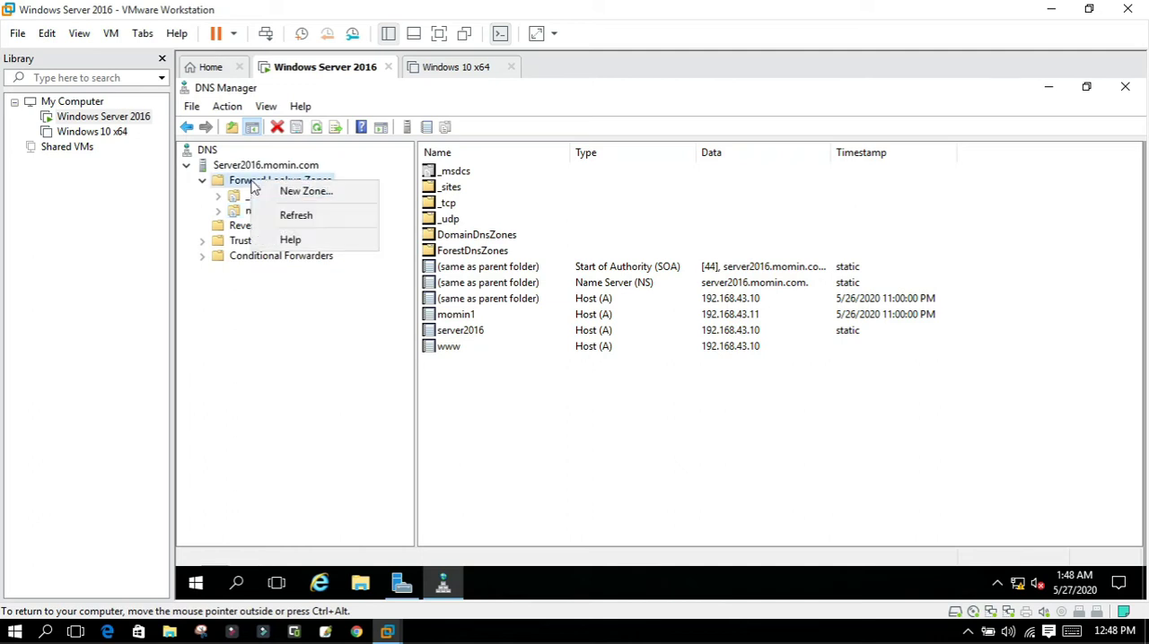
left_click(283, 191)
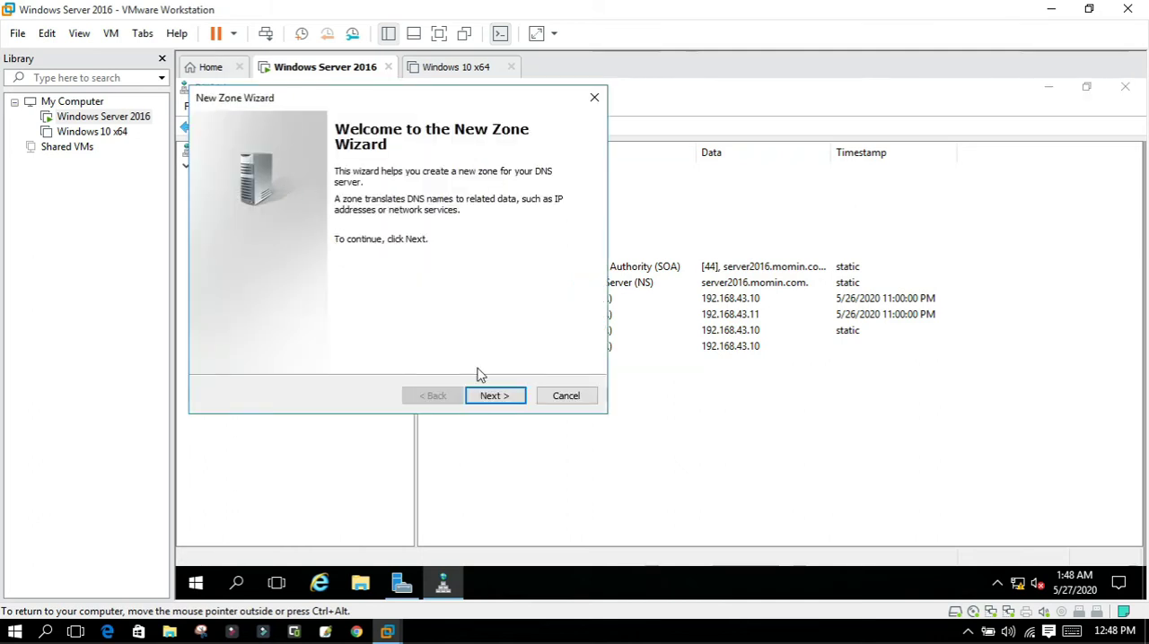
left_click(490, 396)
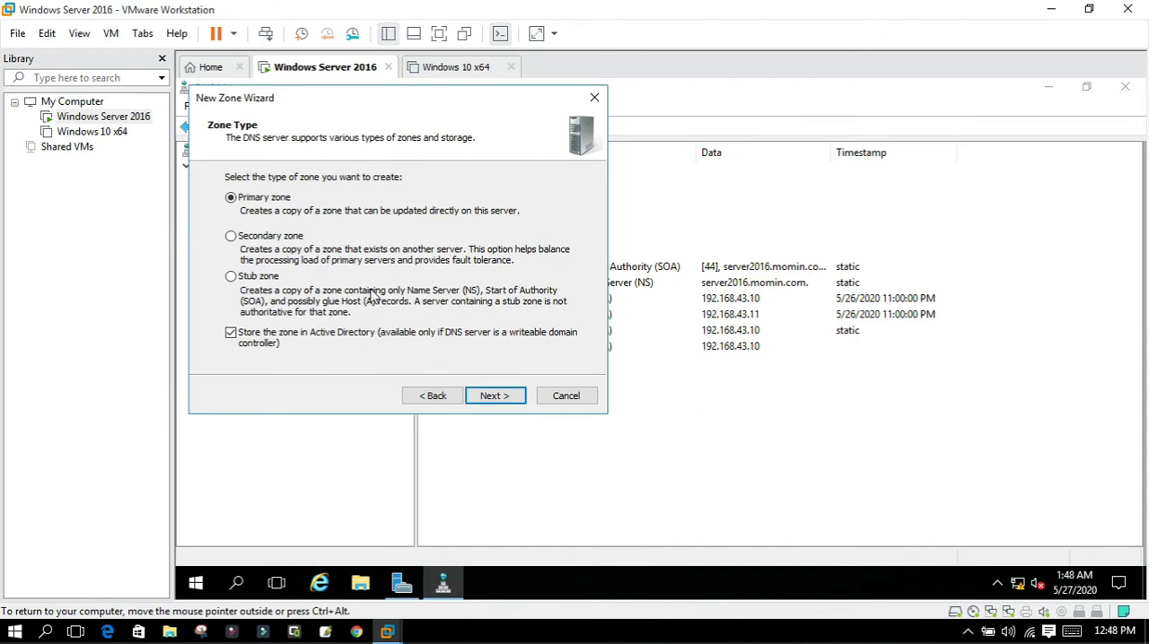
left_click(473, 398)
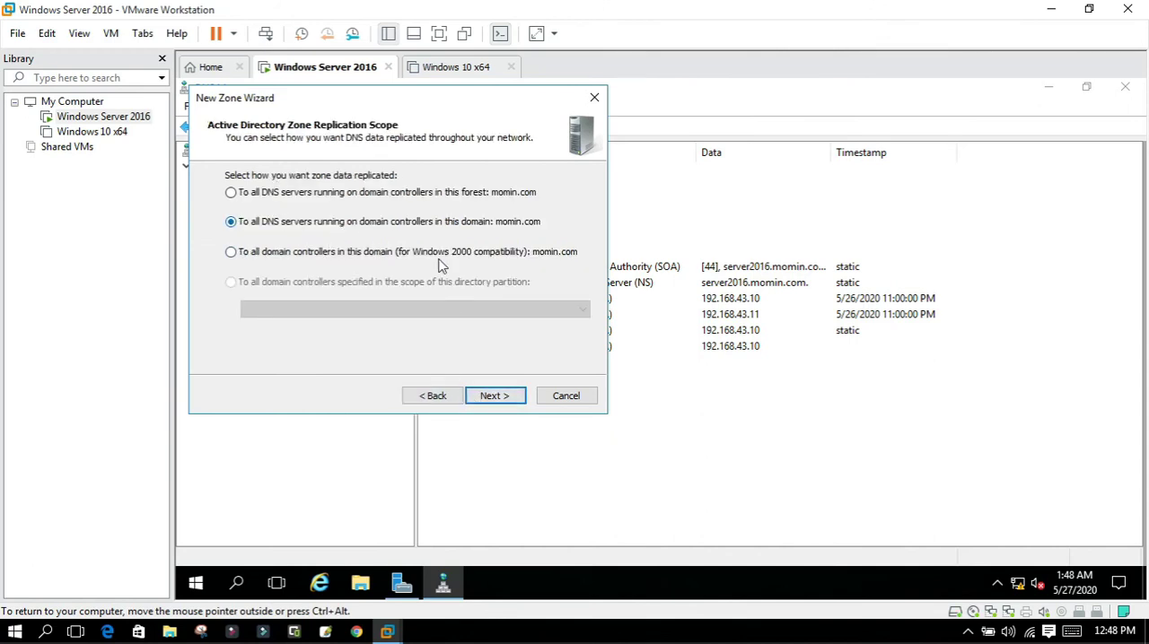
left_click(495, 397)
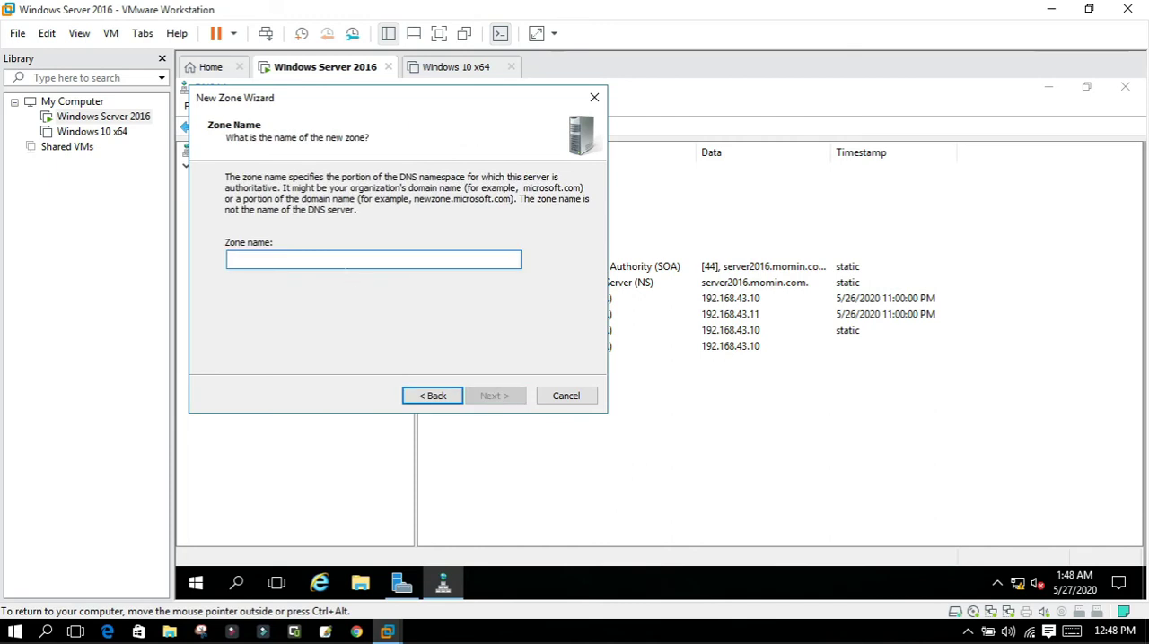
type("mominul.com")
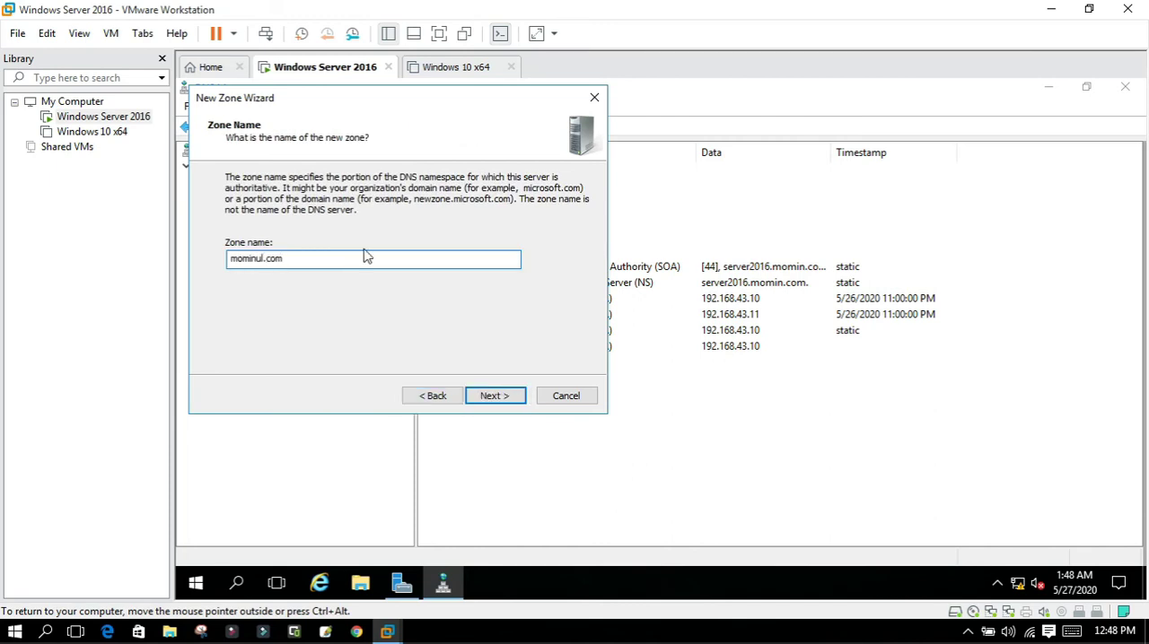
left_click(484, 402)
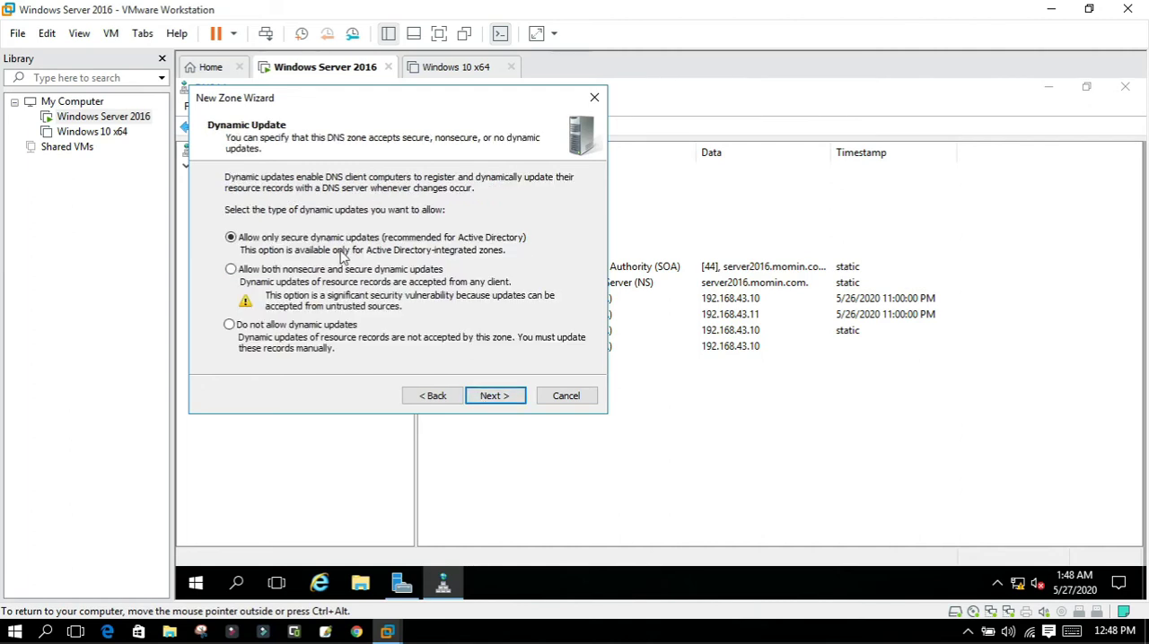
left_click(495, 396)
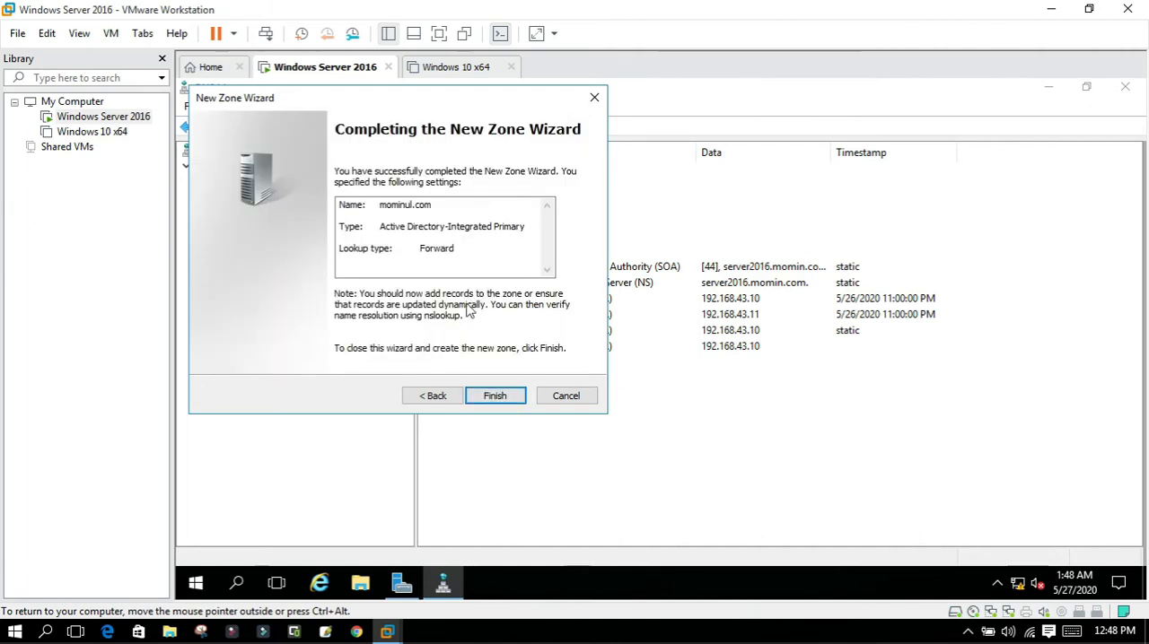
left_click(491, 396)
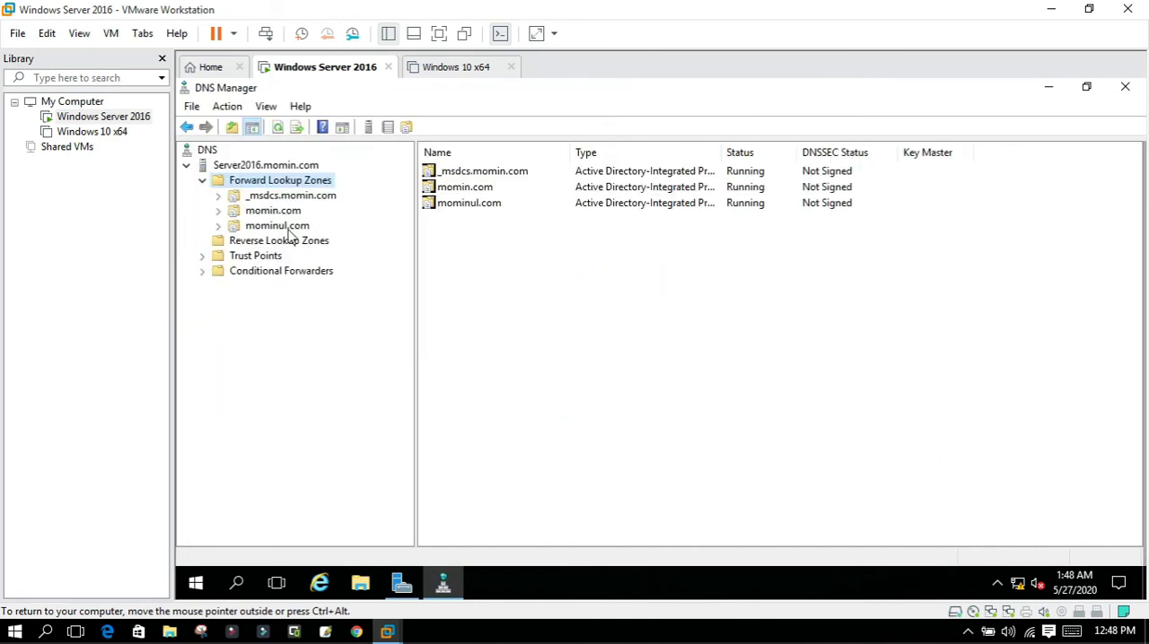
Add a host (A) record named wwww with IP address 192.168.10.10 to the mominul.com forward lookup zone.
left_click(289, 229)
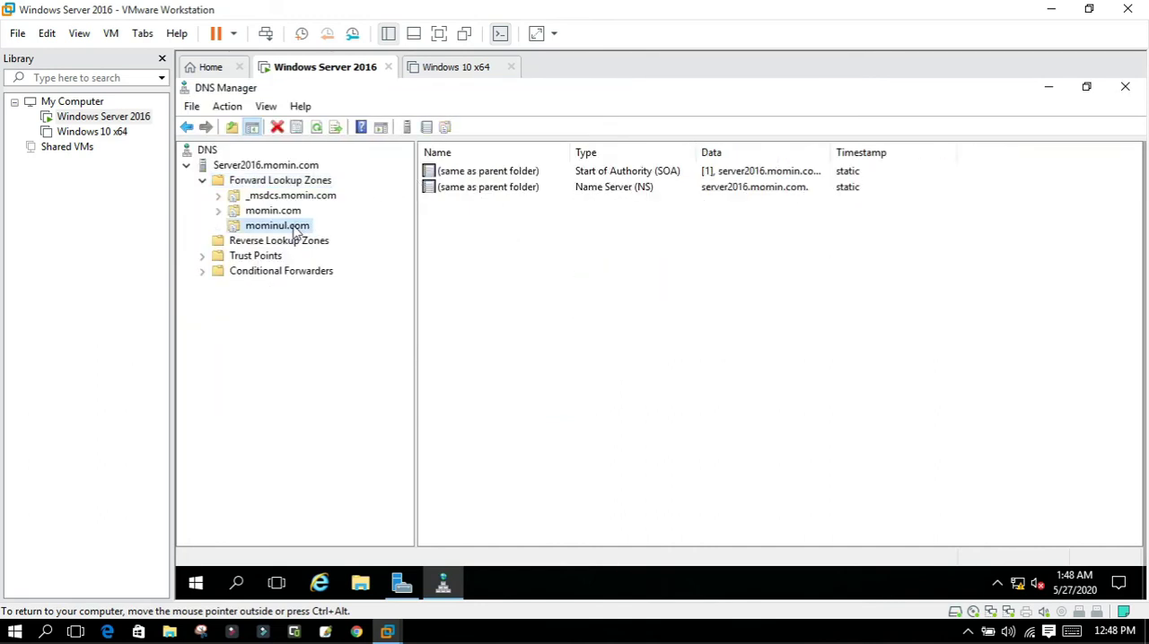
right_click(295, 232)
left_click(332, 272)
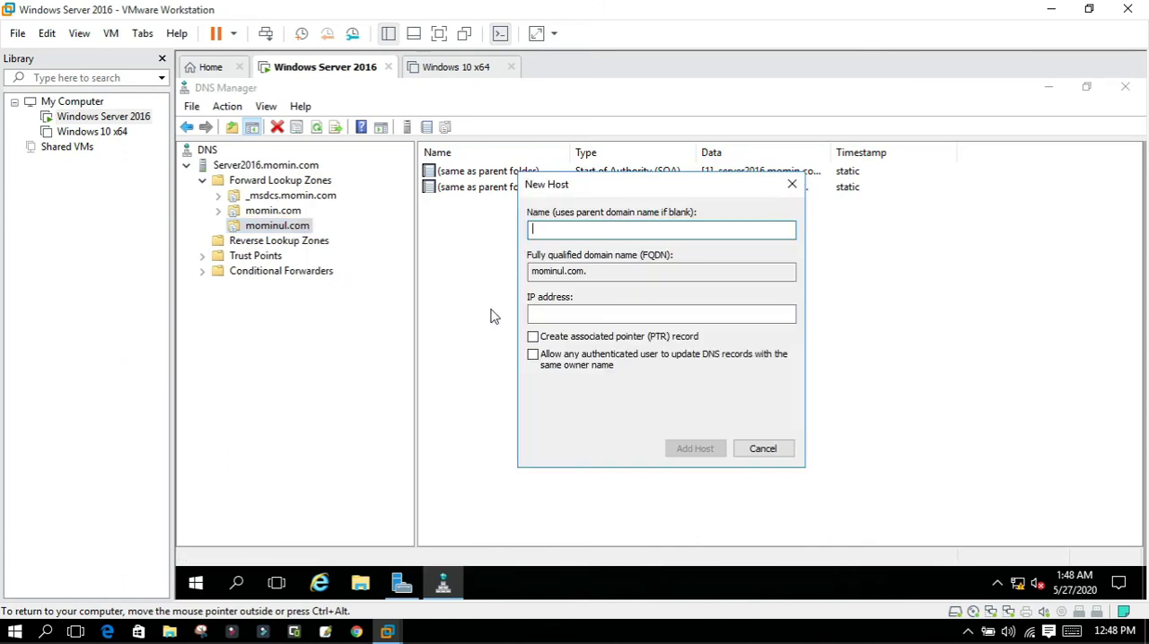
type("wwww")
left_click(574, 316)
type("192.1")
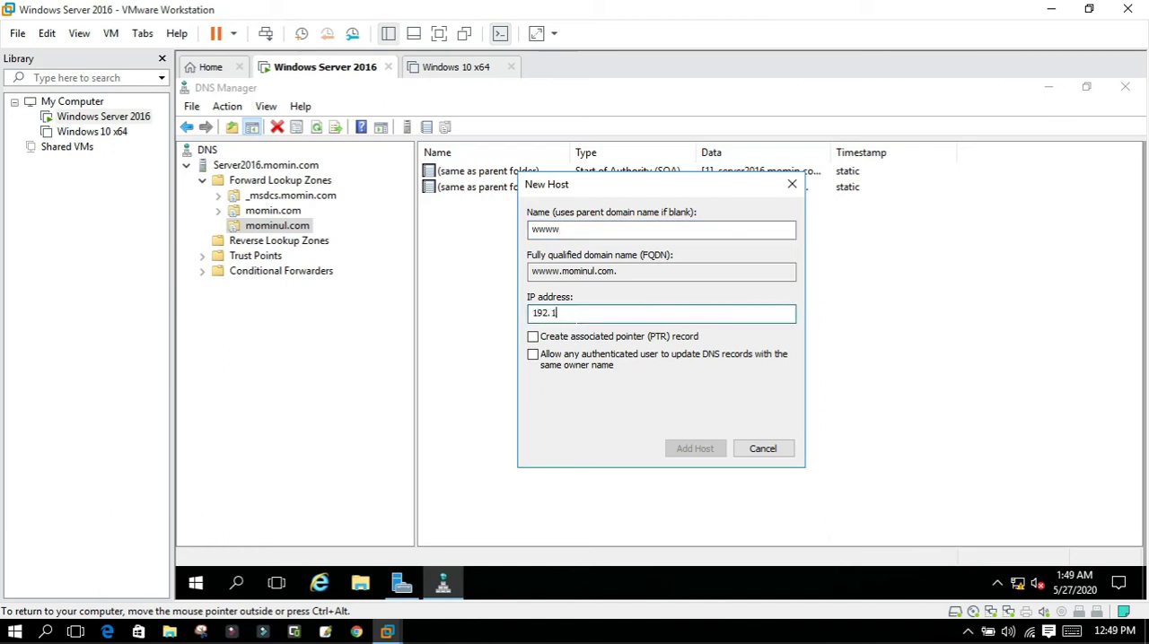
type("68.10.10")
left_click(703, 448)
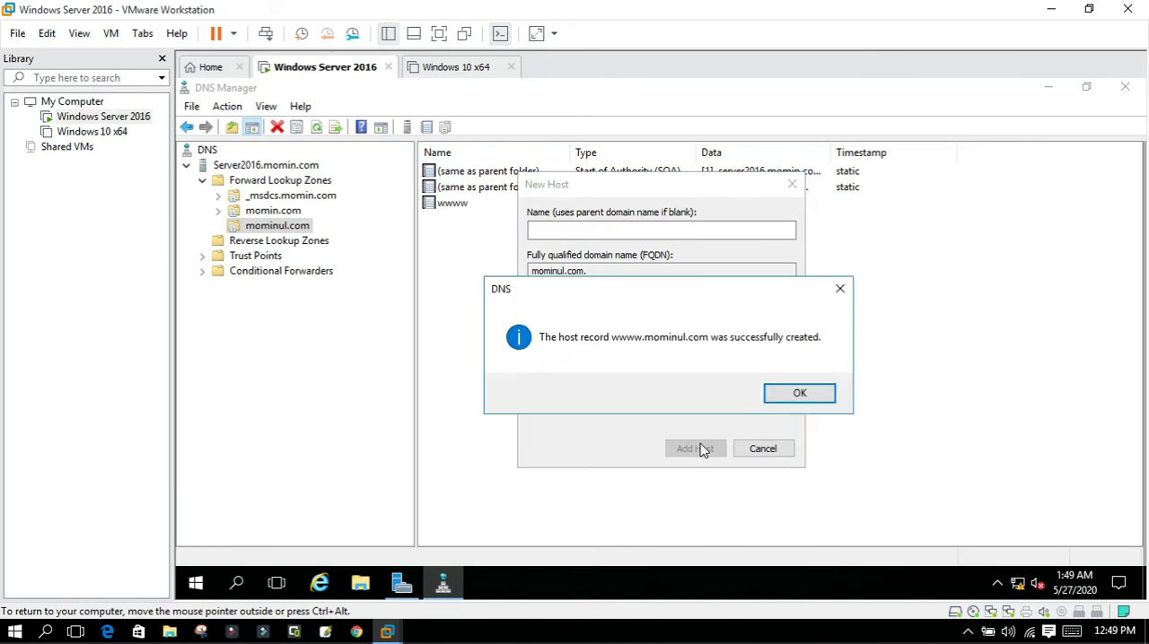
left_click(797, 392)
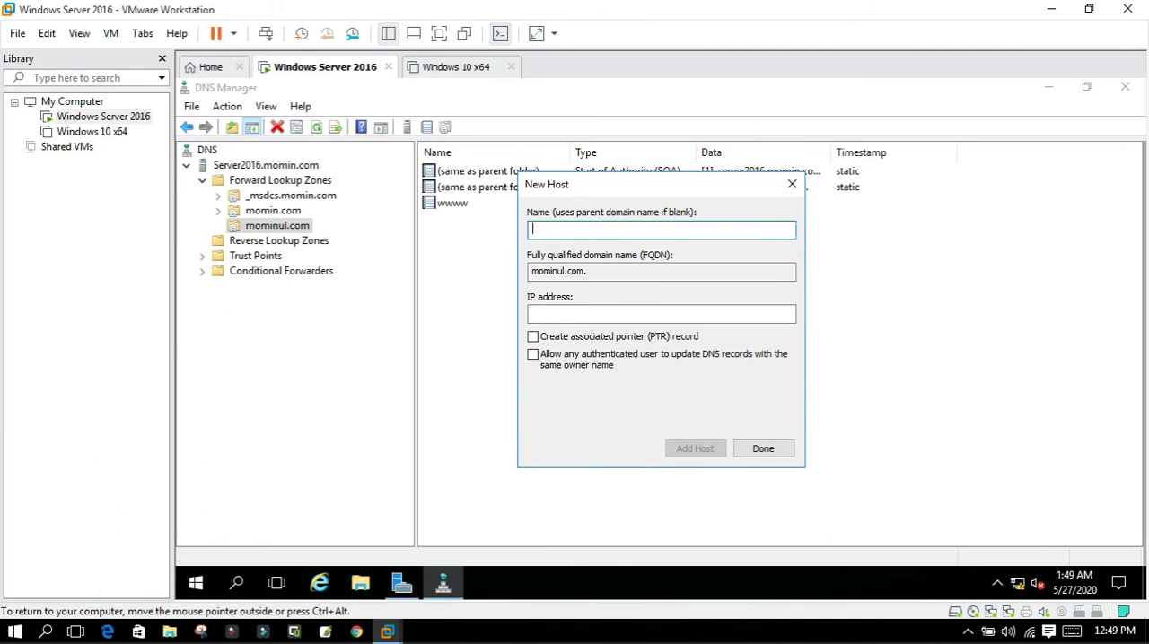
left_click(790, 188)
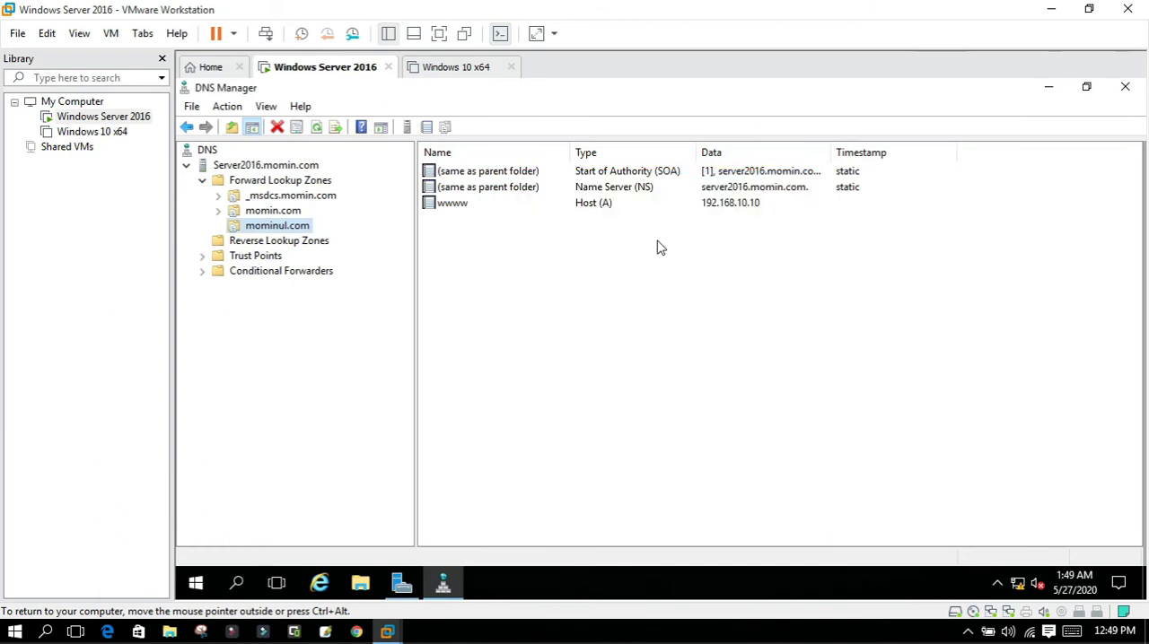
Start a new IPv4 reverse lookup zone as an Active Directory-stored primary zone, replicated to all DNS servers in the momin.com domain.
left_click(273, 212)
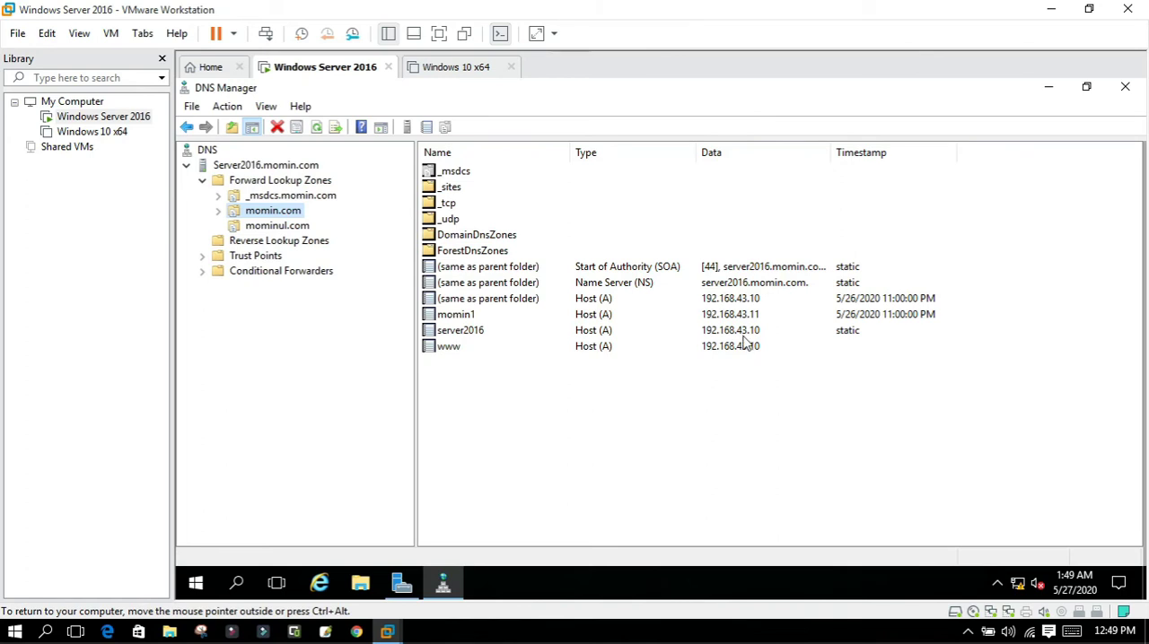
left_click(279, 244)
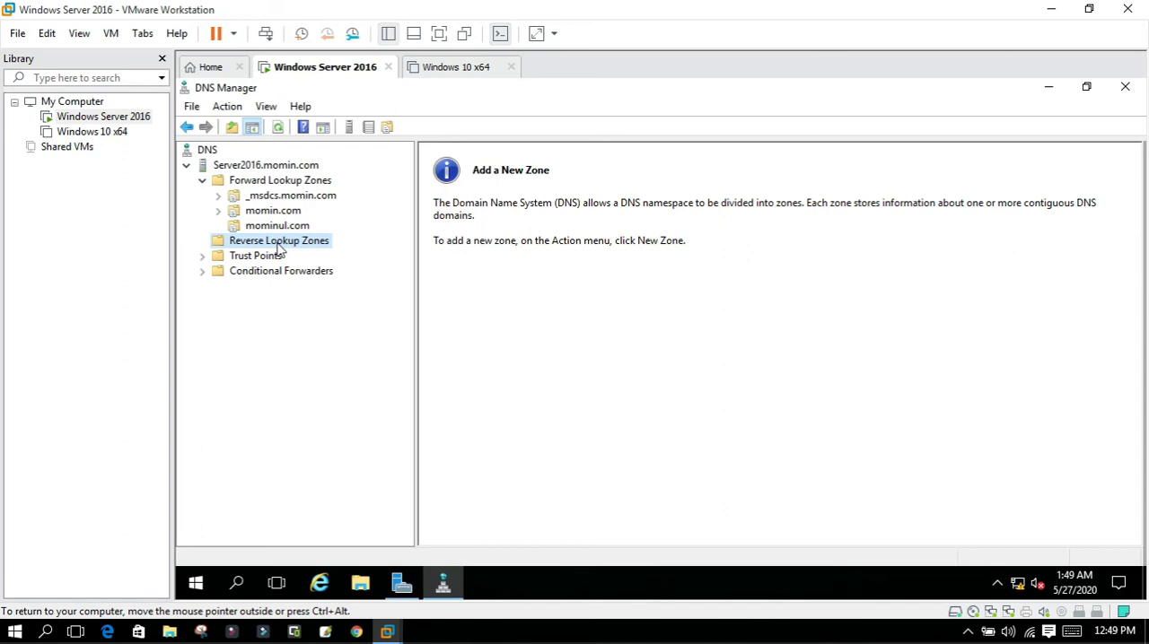
right_click(280, 246)
left_click(306, 255)
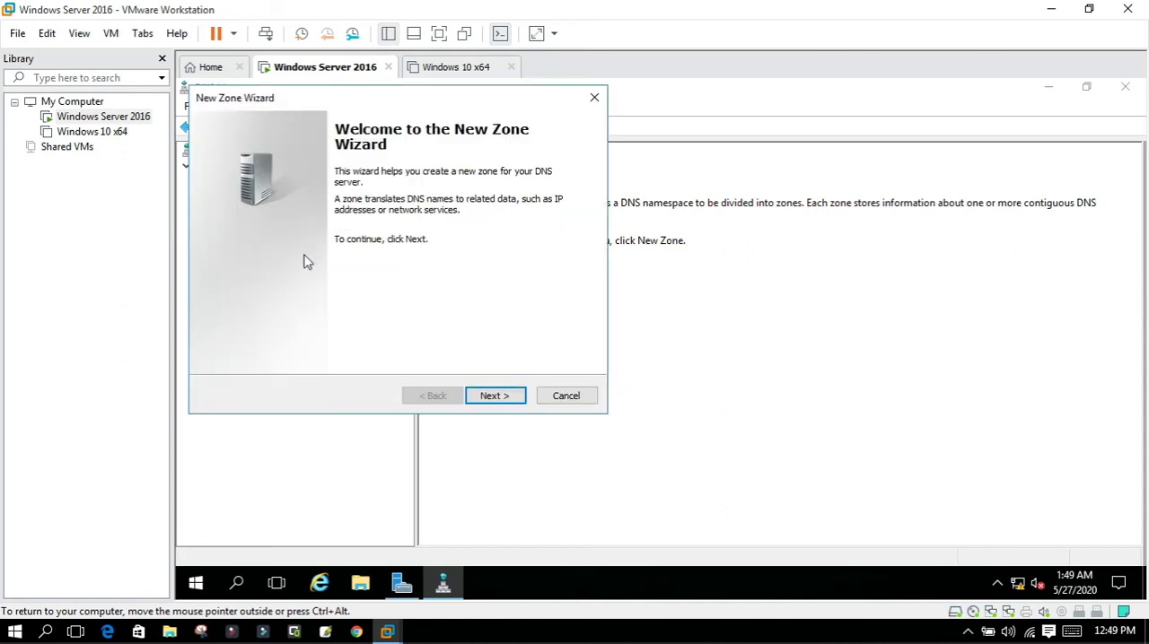
left_click(493, 400)
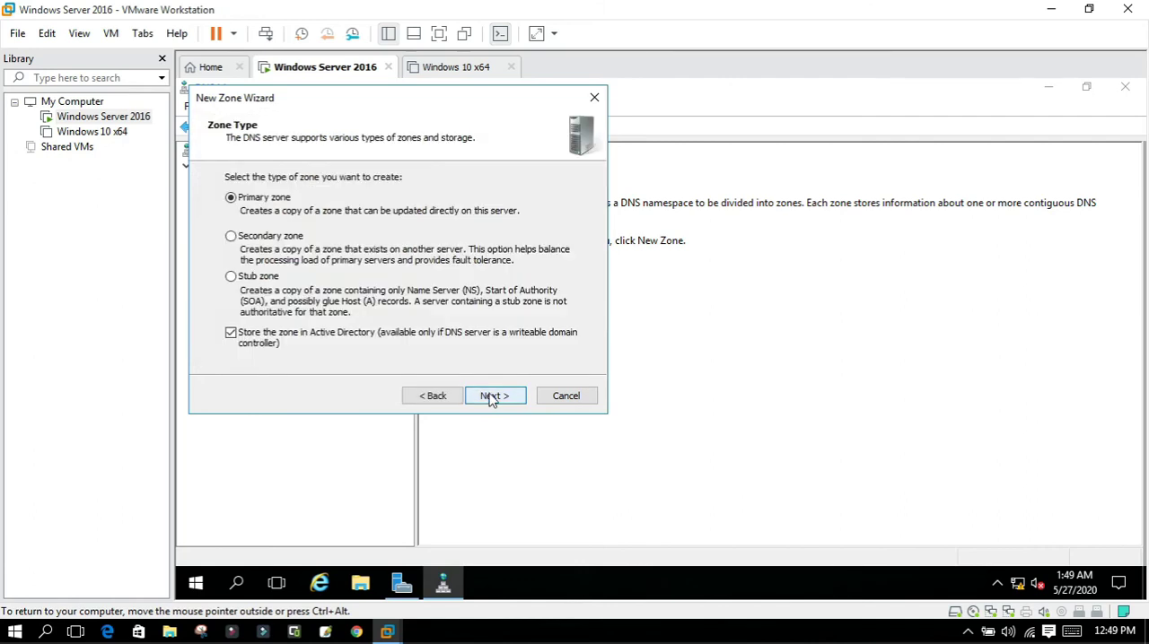
left_click(492, 398)
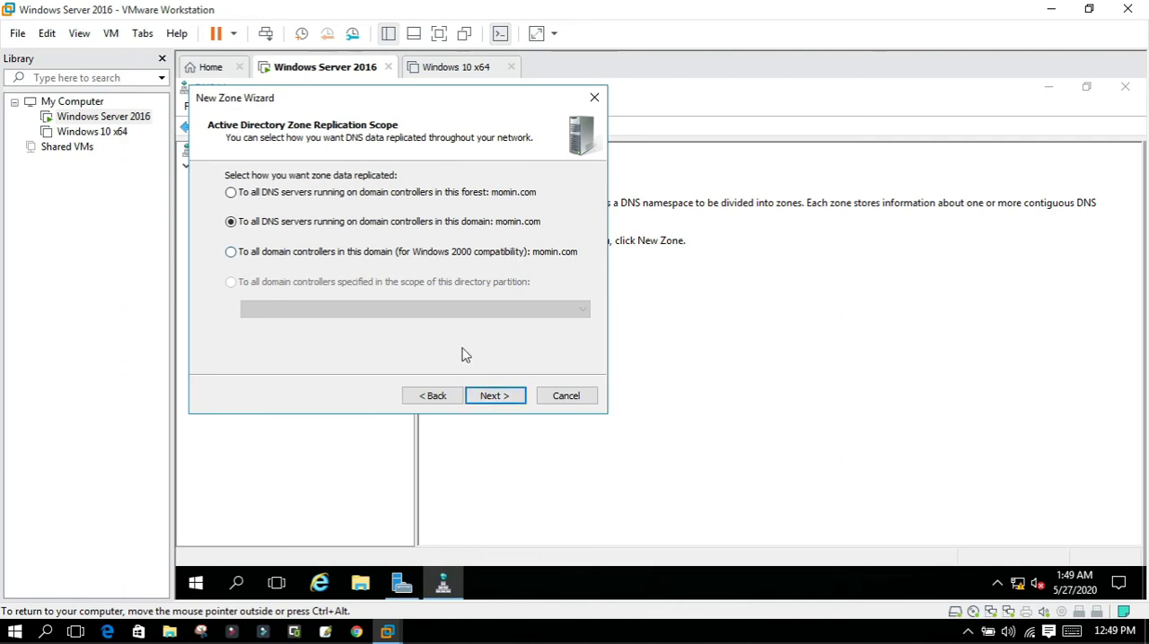
left_click(481, 397)
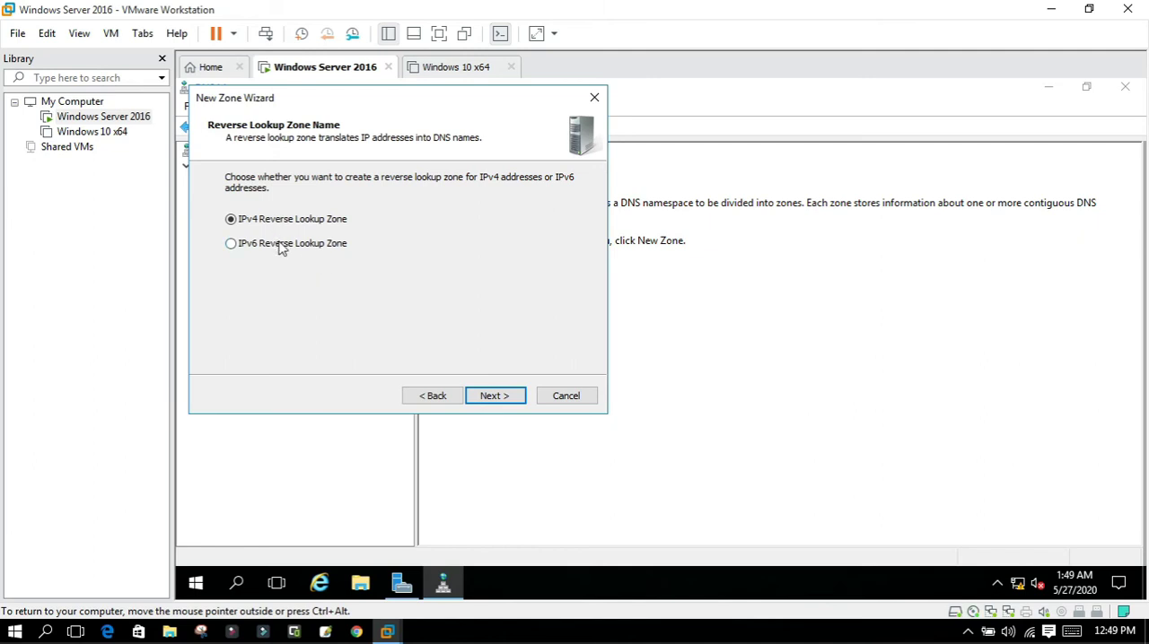
left_click(494, 397)
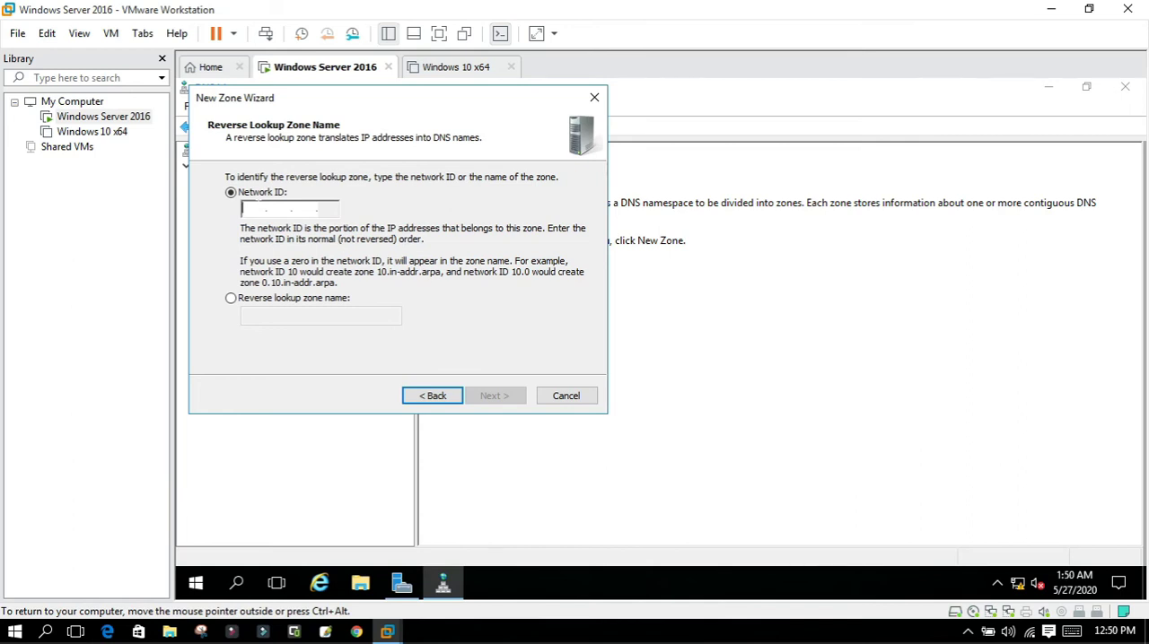
Set the reverse zone's network ID to 192.168.43, allow only secure dynamic updates, and finish creating the zone.
type("192 .16")
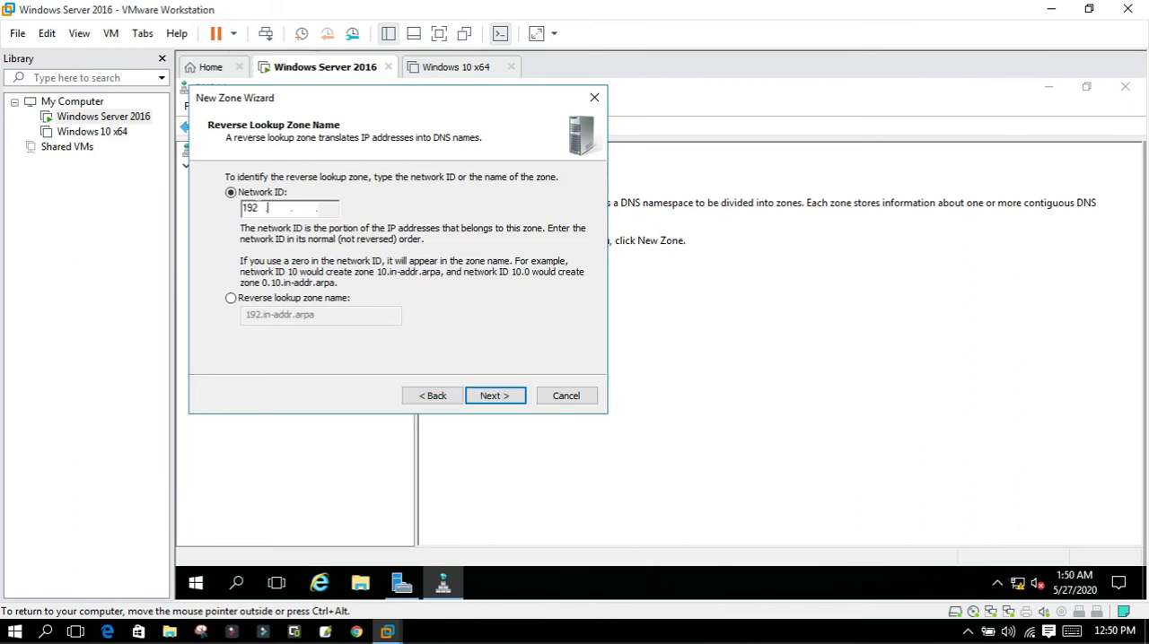
type("8 .43")
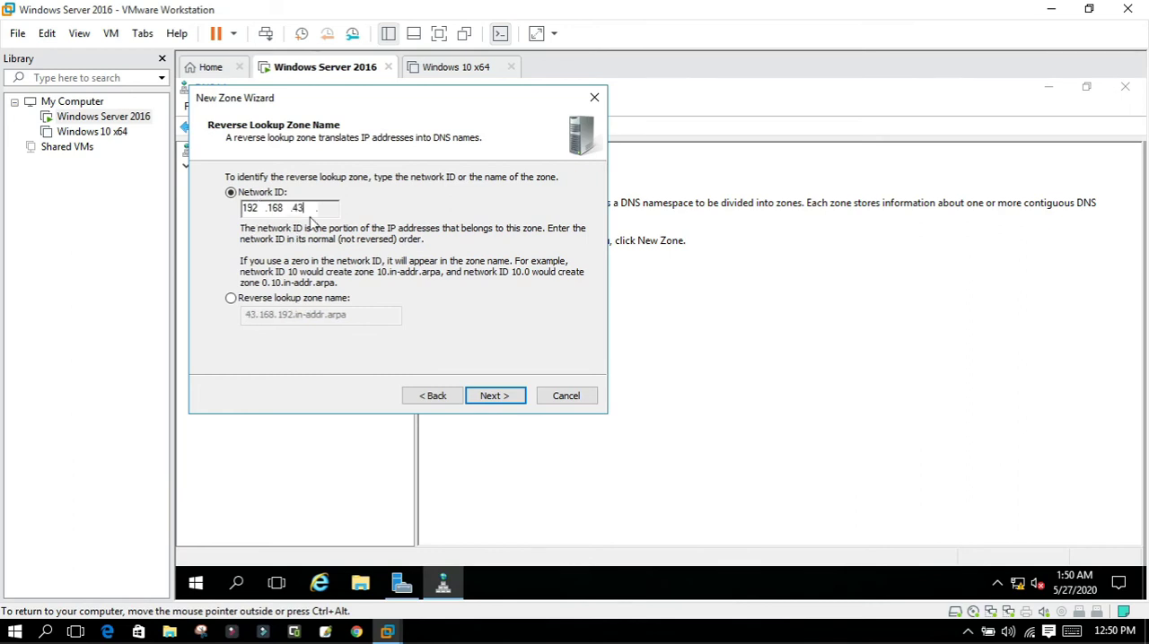
left_click(476, 398)
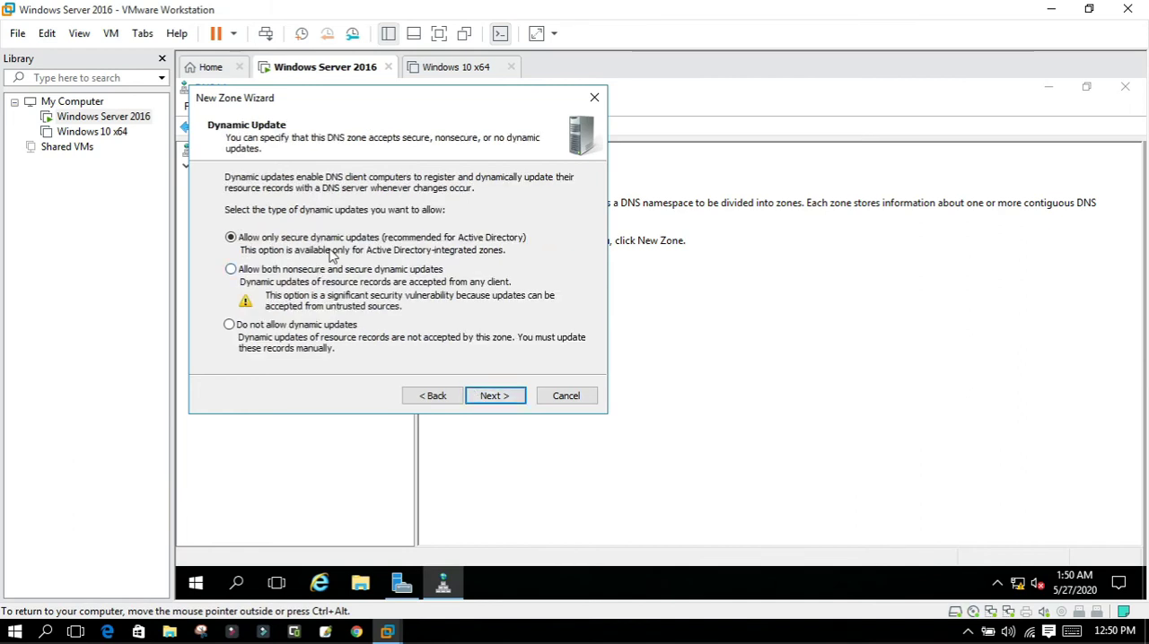
left_click(482, 398)
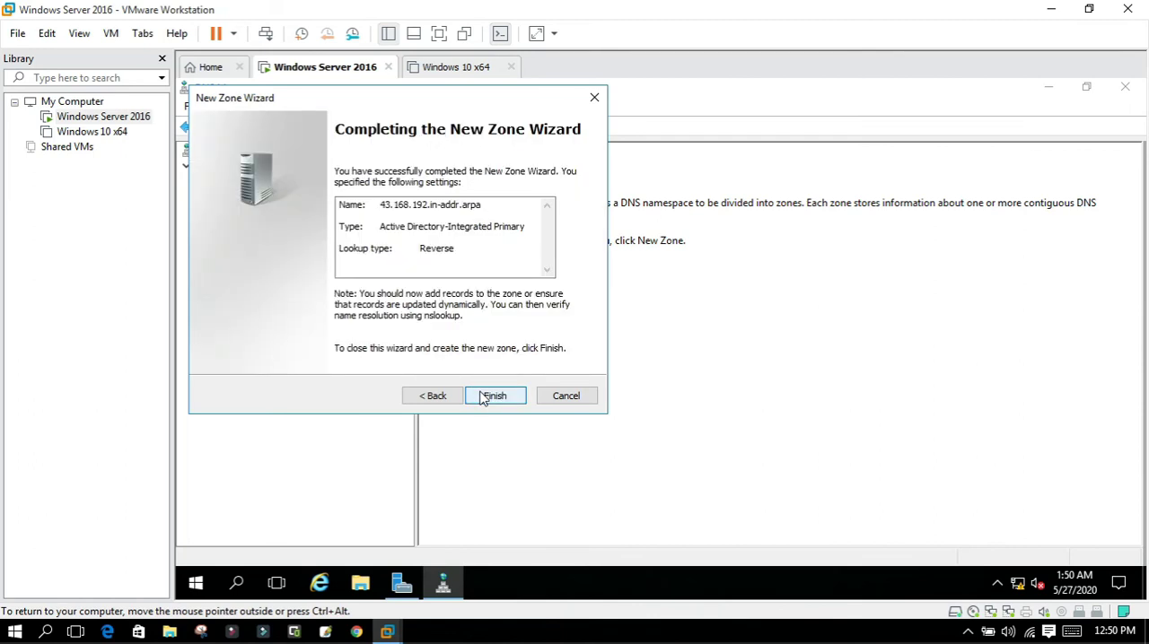
left_click(499, 403)
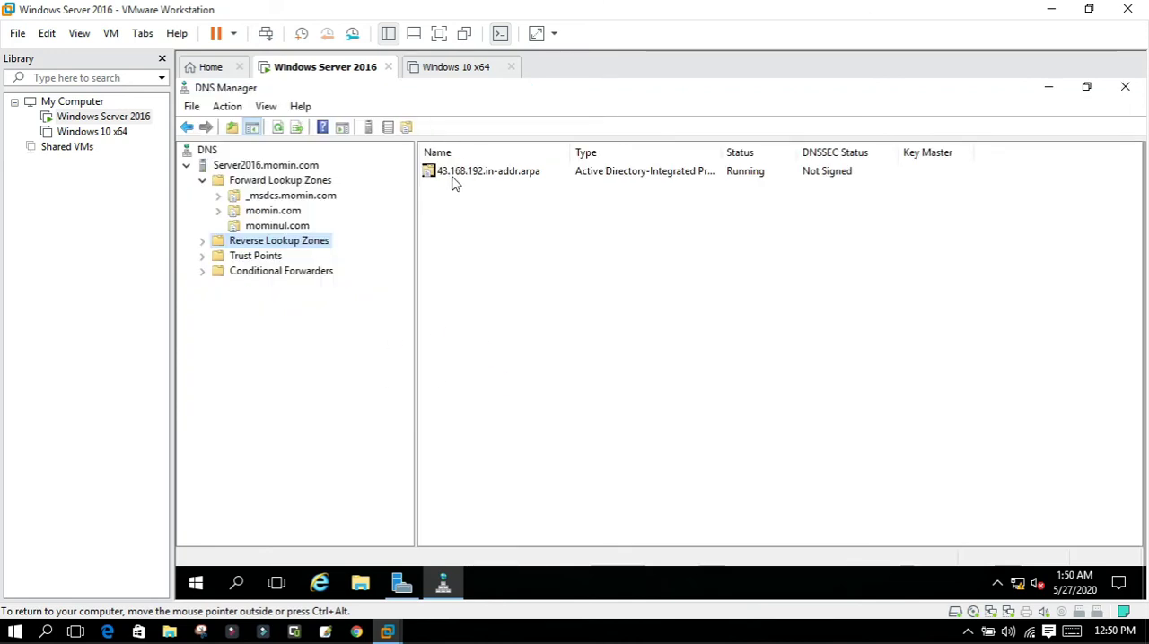
Expand Reverse Lookup Zones and display the records of the 43.168.192.in-addr.arpa zone.
left_click(206, 243)
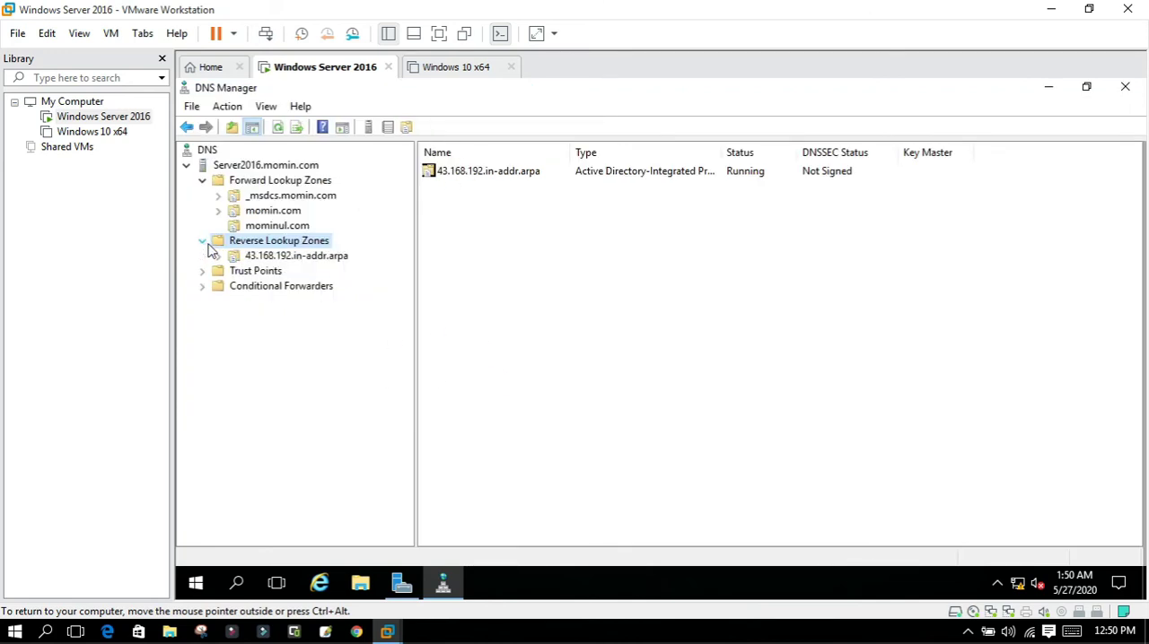
left_click(205, 244)
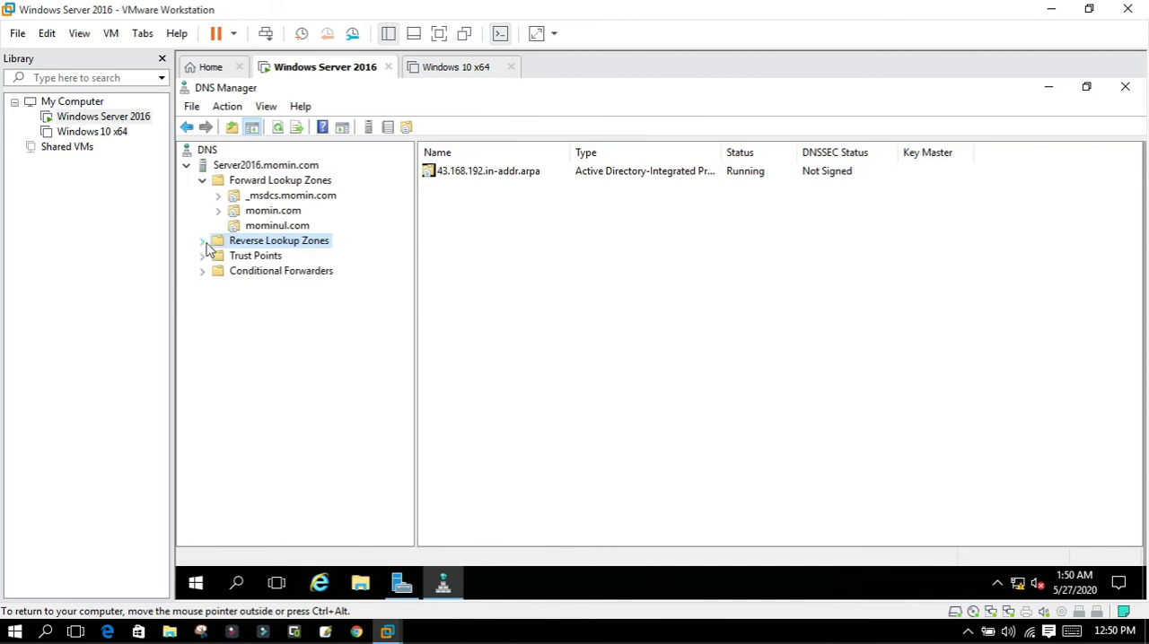
left_click(202, 243)
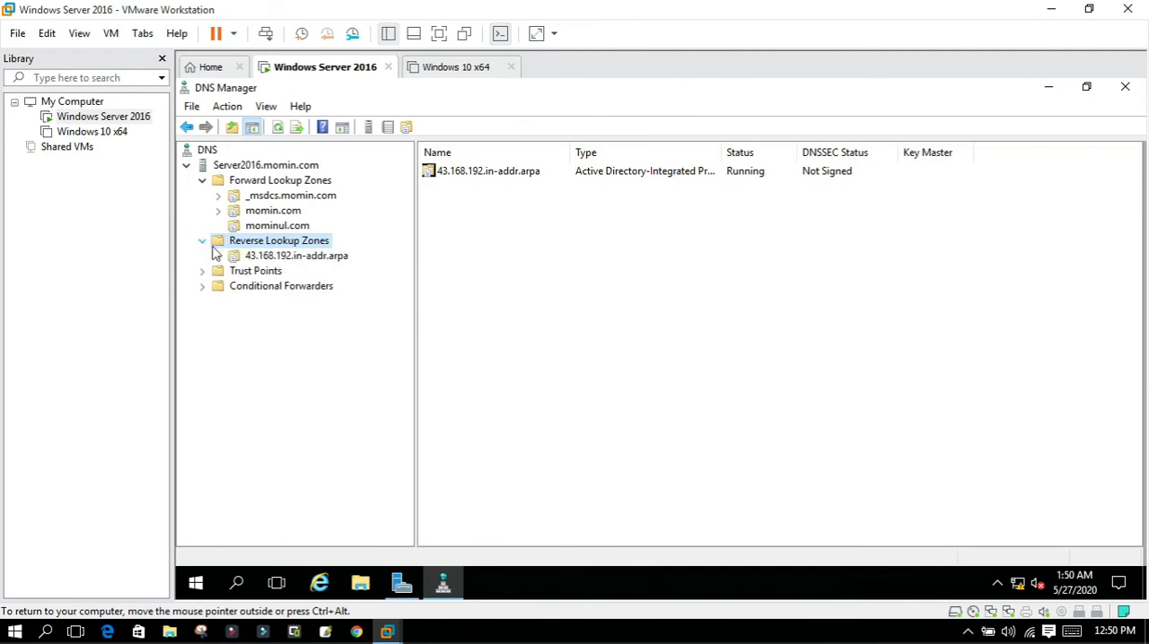
right_click(238, 251)
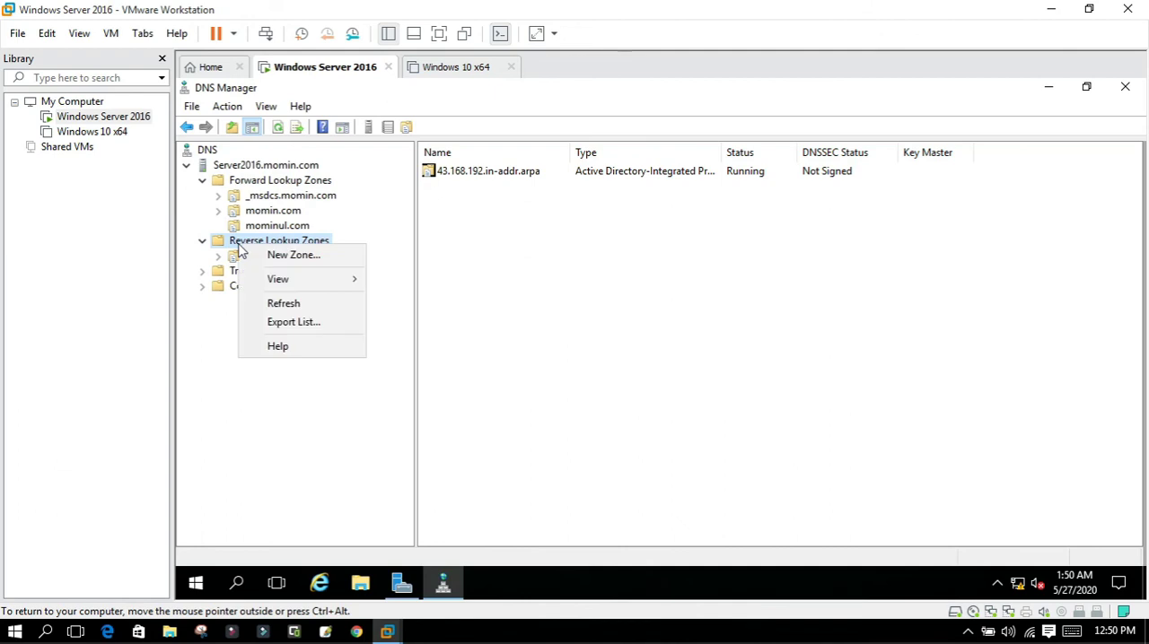
left_click(193, 249)
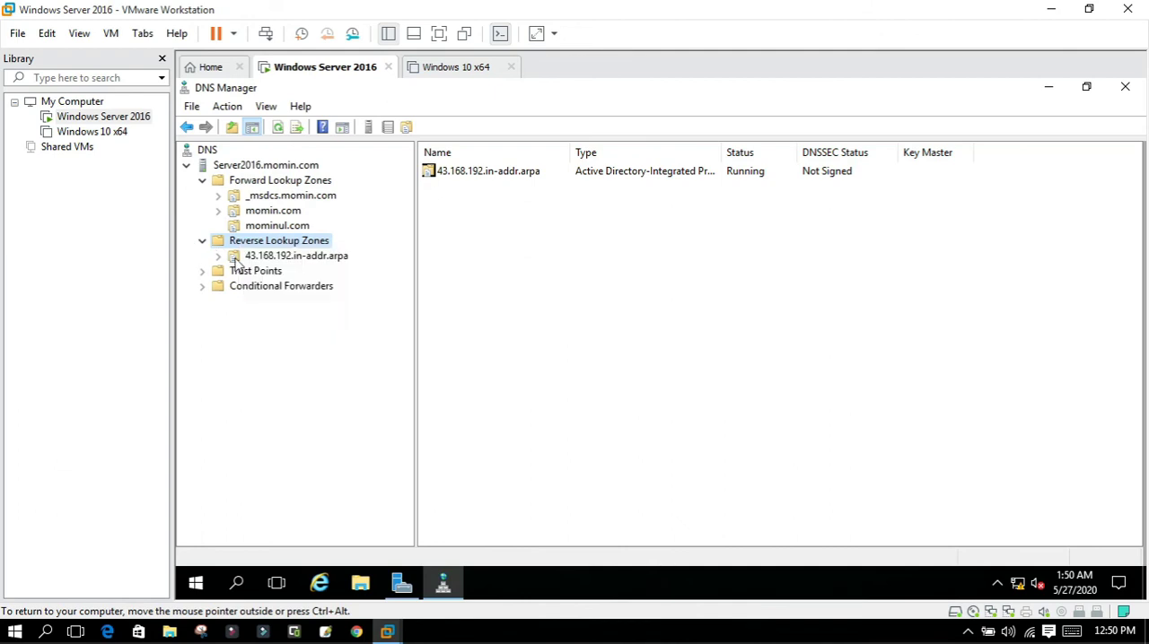
right_click(236, 258)
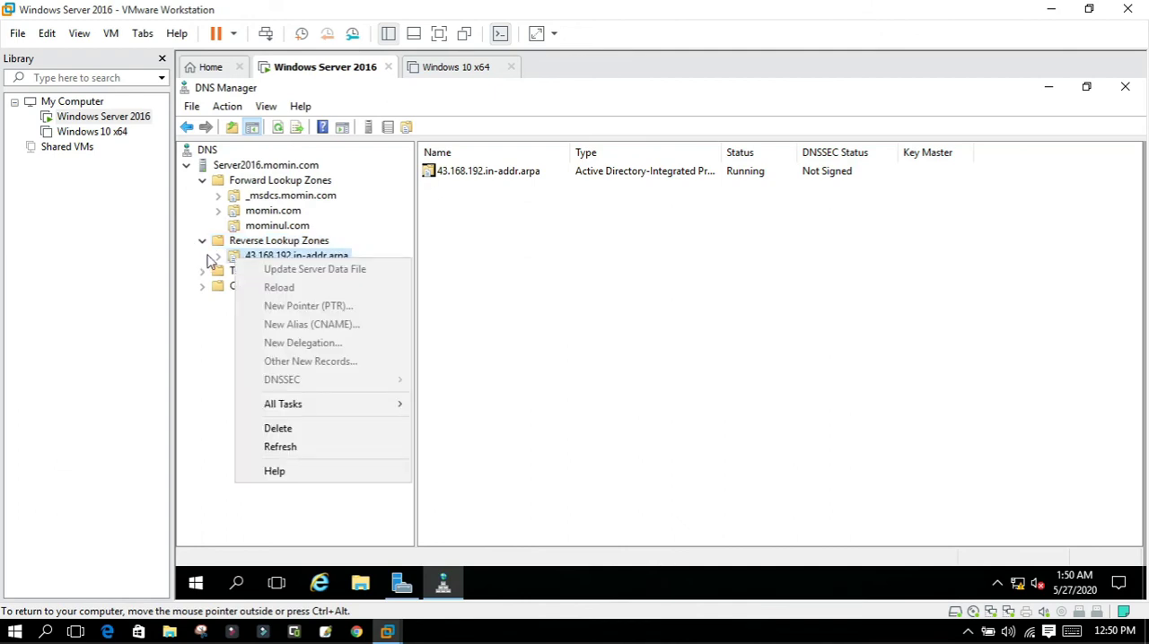
left_click(208, 259)
left_click(235, 256)
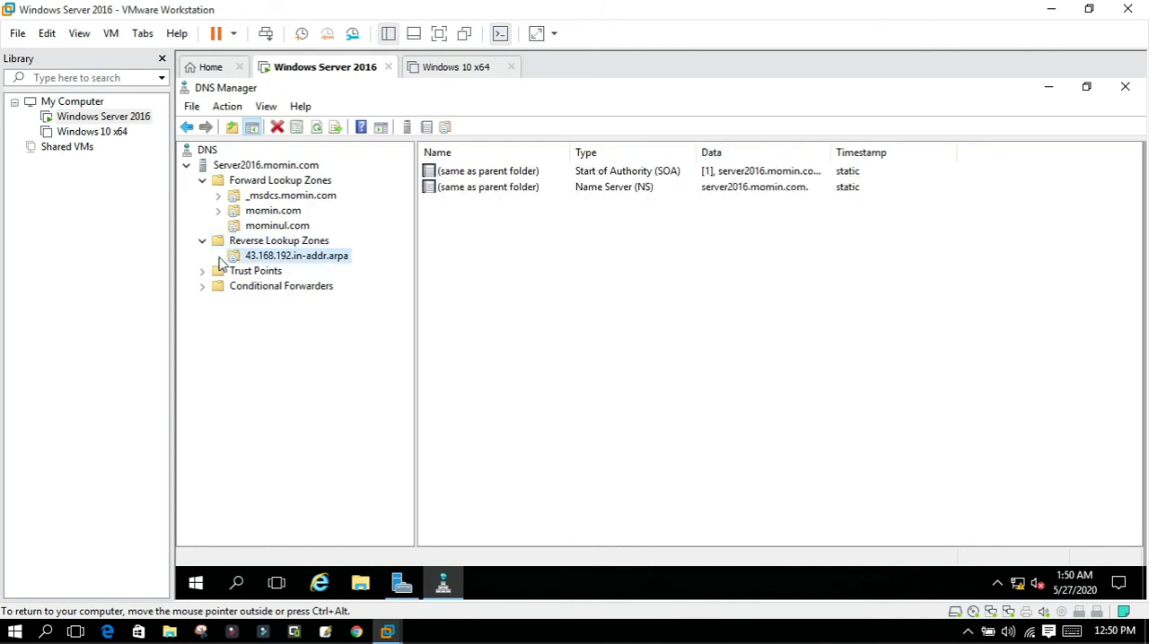
right_click(246, 258)
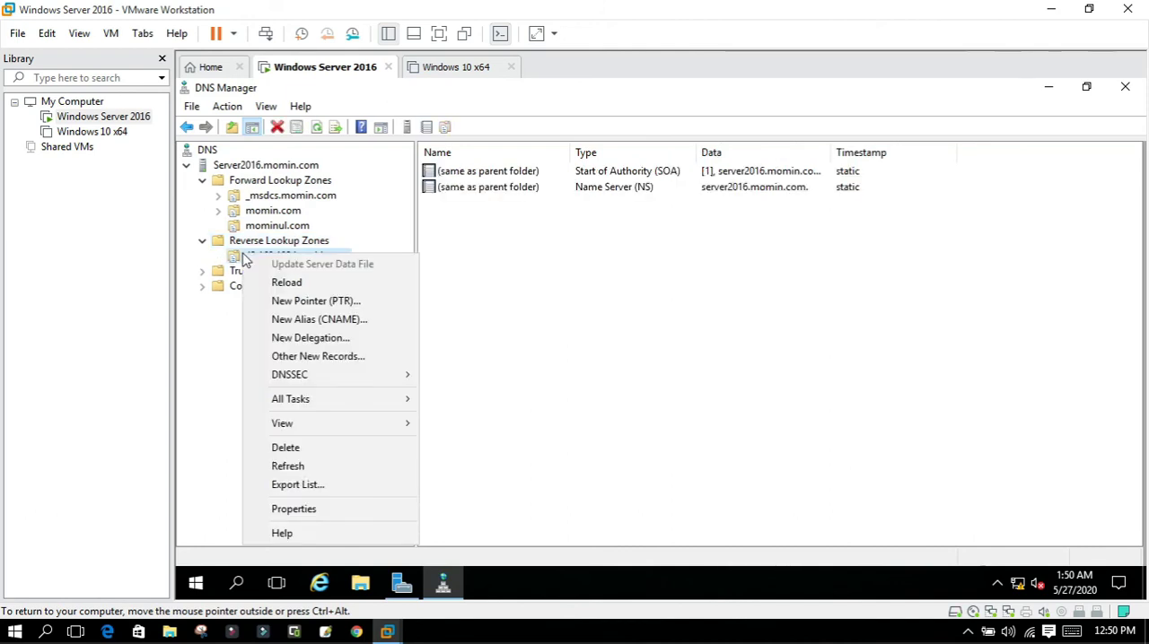
left_click(202, 258)
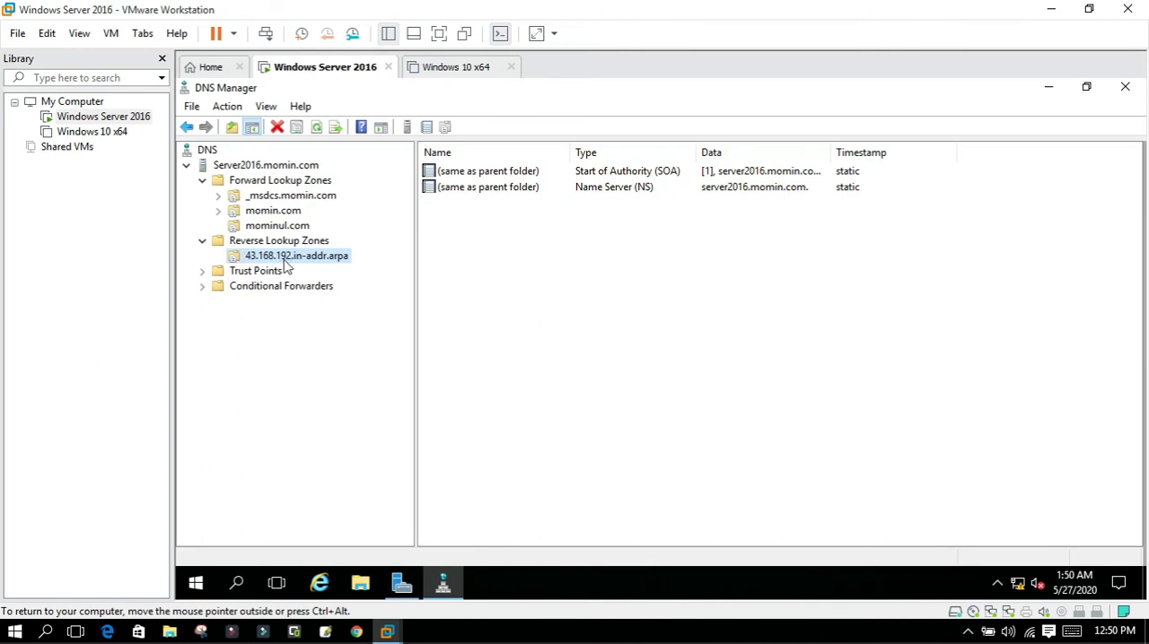
Add a pointer (PTR) record for 192.168.43.10 to the 43.168.192.in-addr.arpa zone, using the existing www host record of momin.com as host name.
right_click(281, 260)
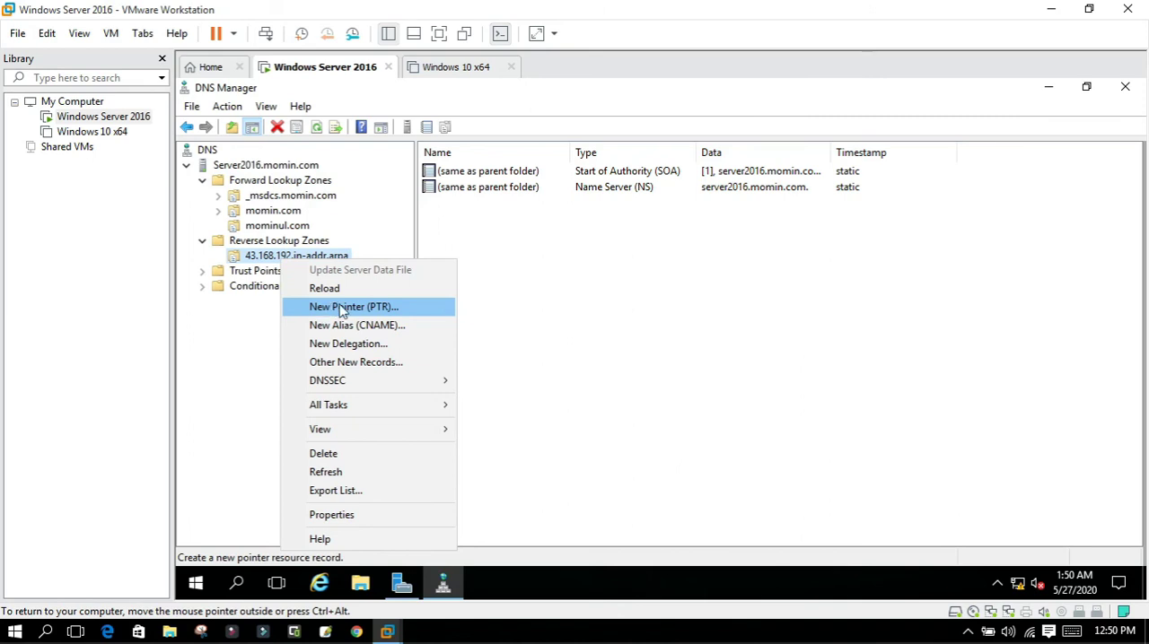
left_click(341, 308)
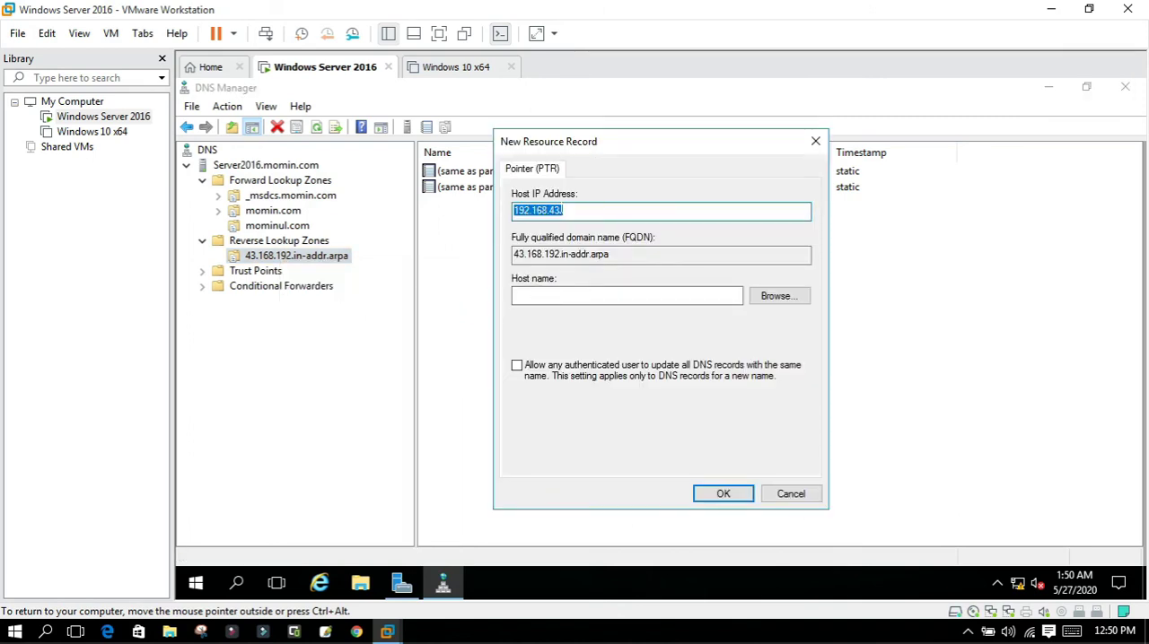
left_click(574, 211)
type("10")
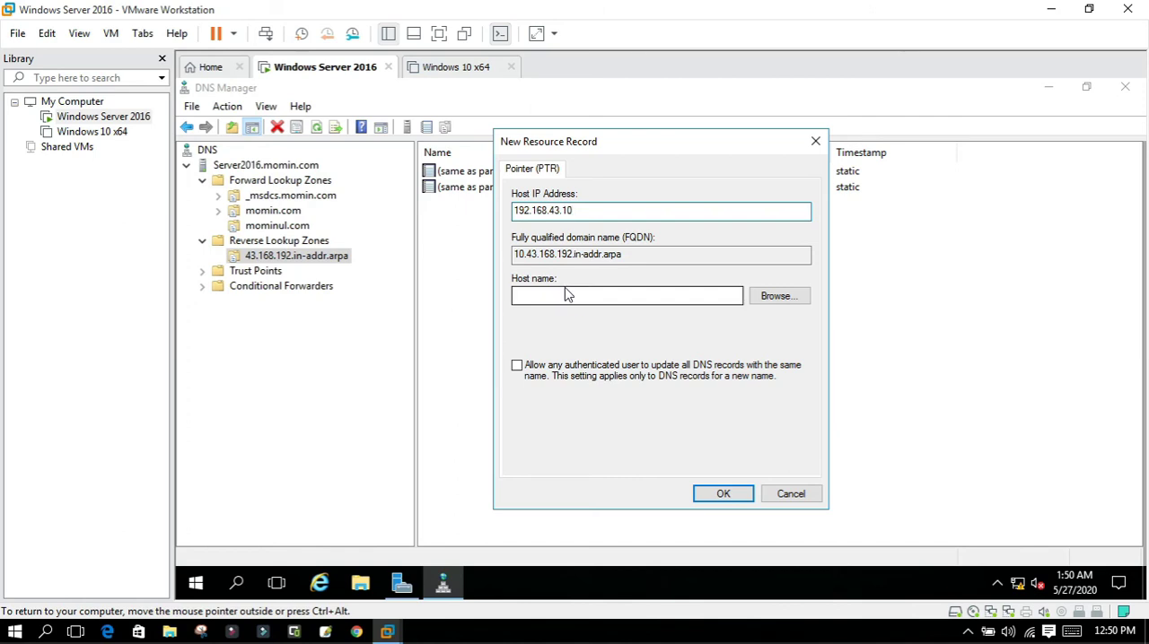
left_click(779, 304)
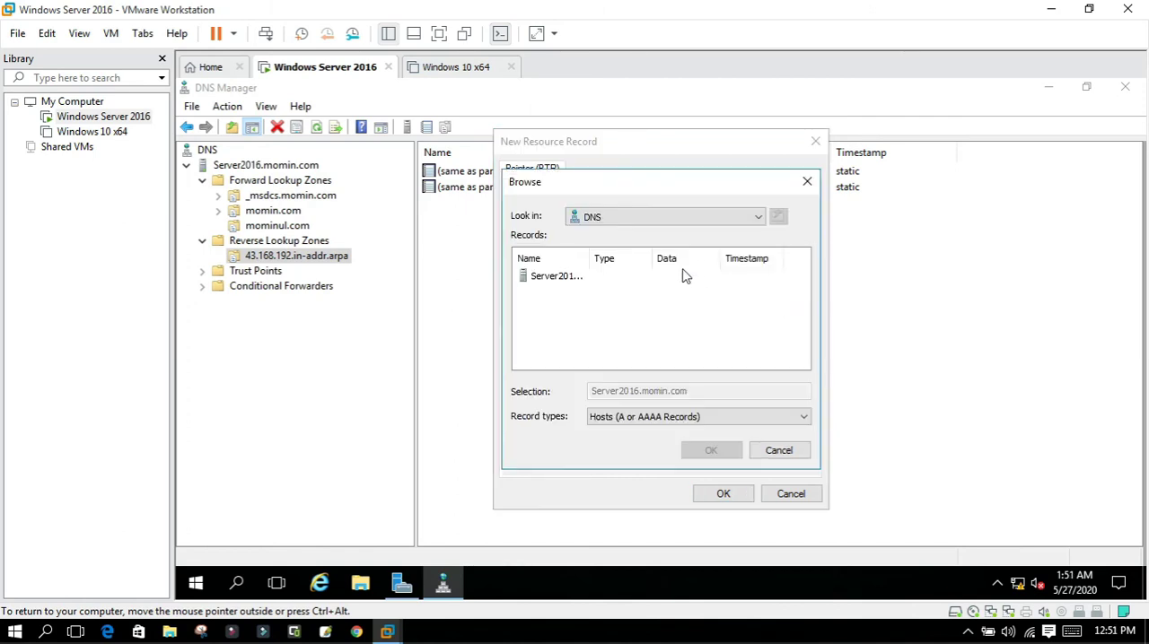
double_click(552, 280)
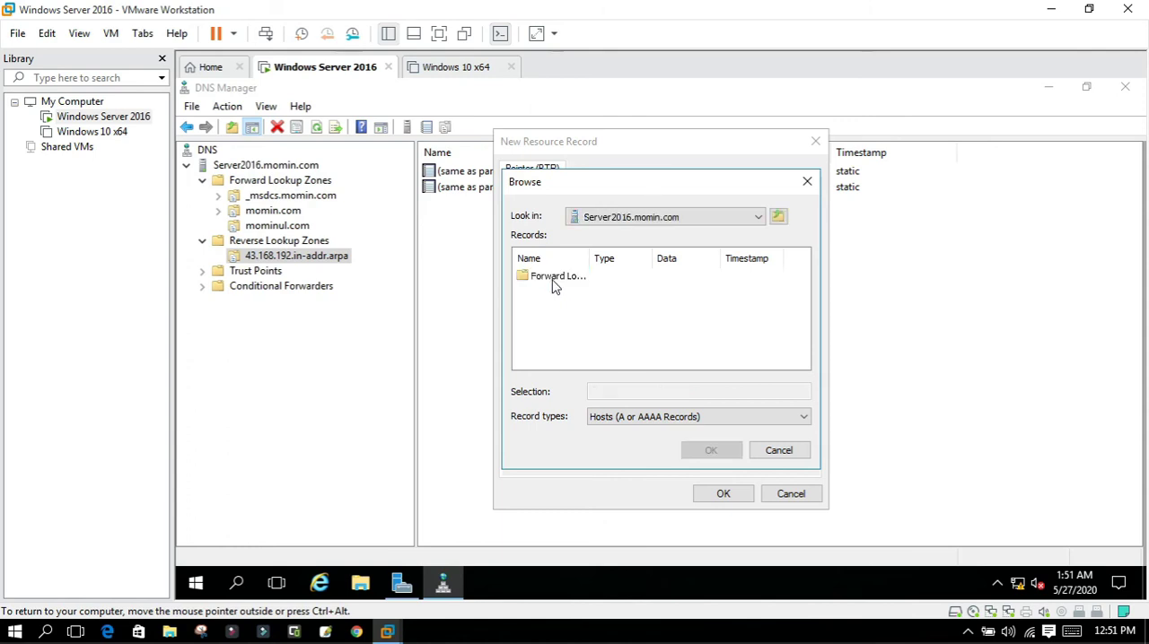
double_click(557, 280)
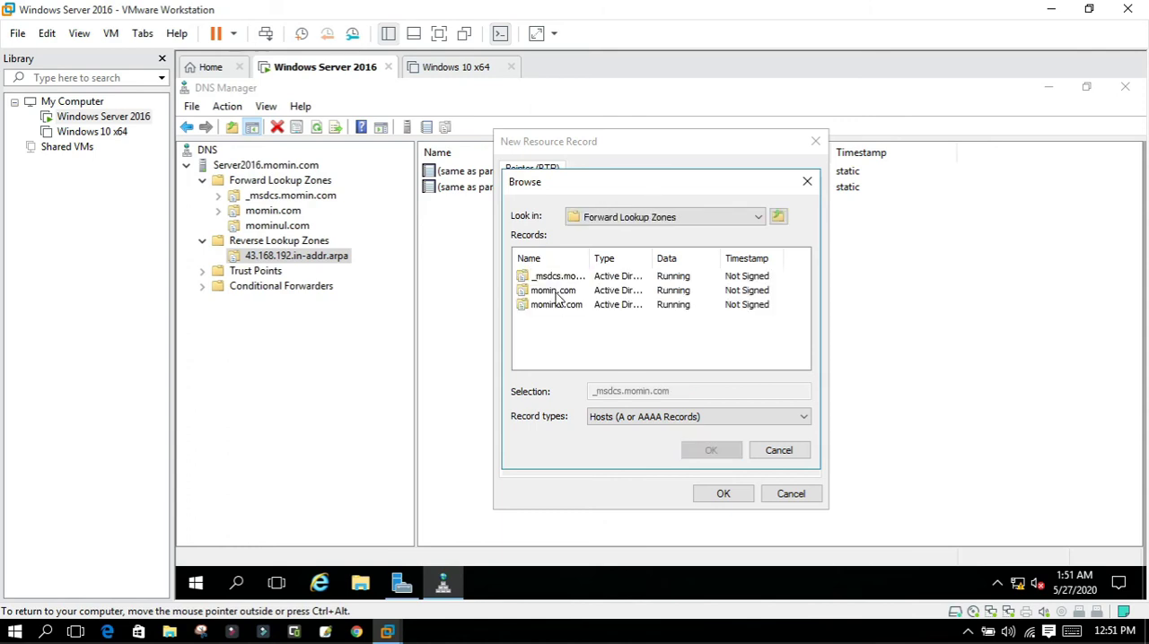
double_click(556, 295)
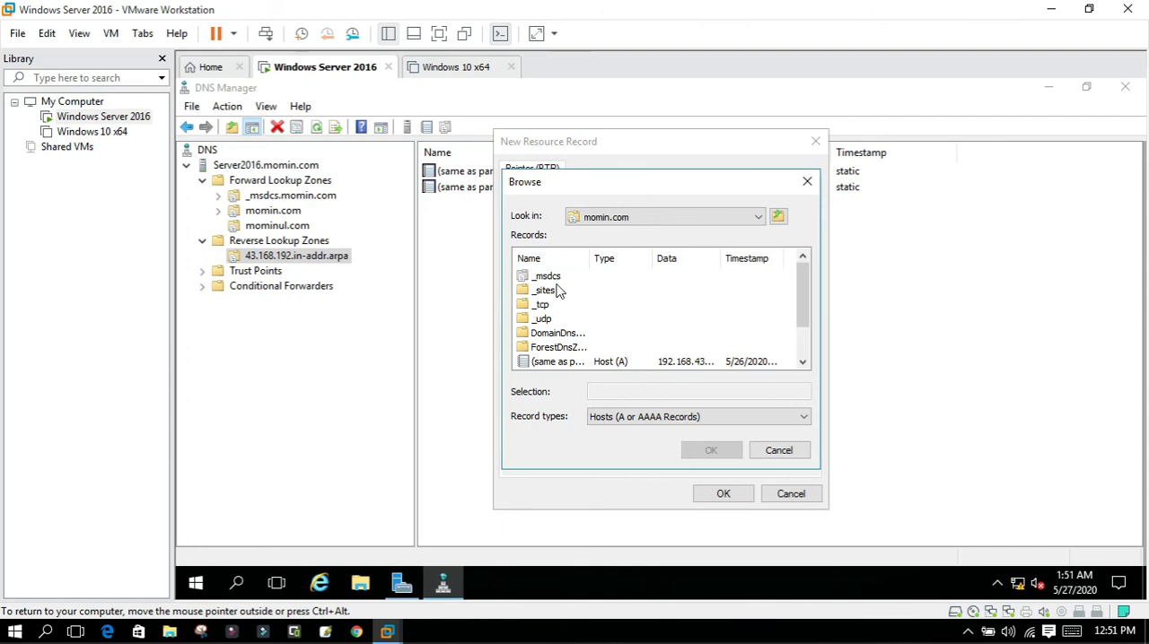
scroll(805, 323, "down", 1)
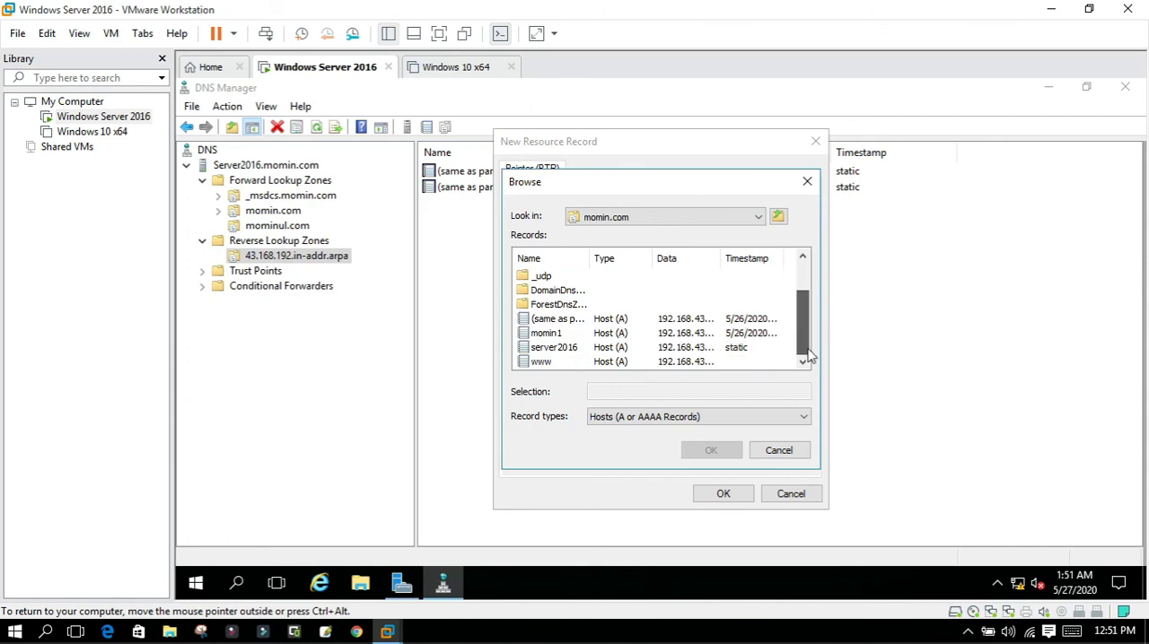
double_click(542, 363)
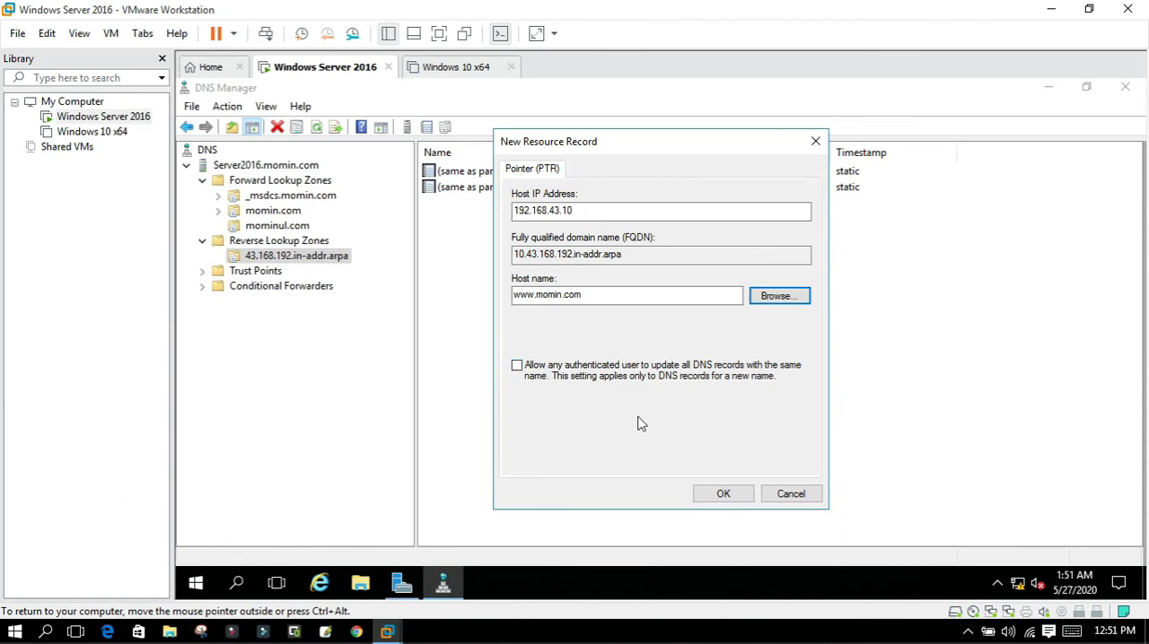
left_click(740, 498)
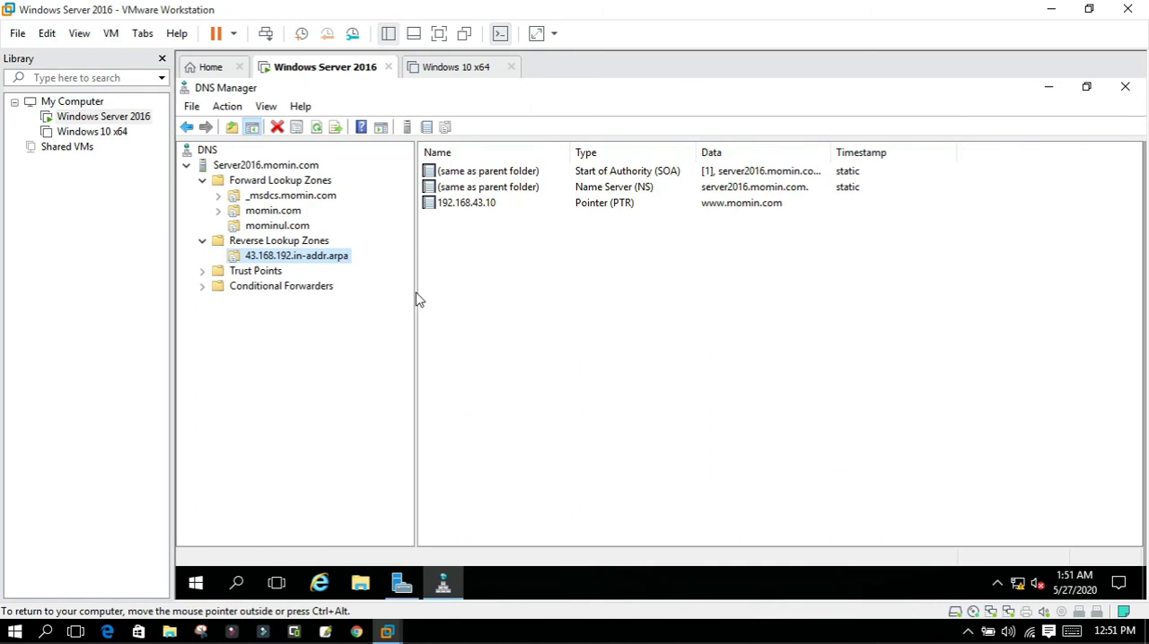
Minimize DNS Manager and Server Manager, and refresh the server's desktop.
left_click(1049, 87)
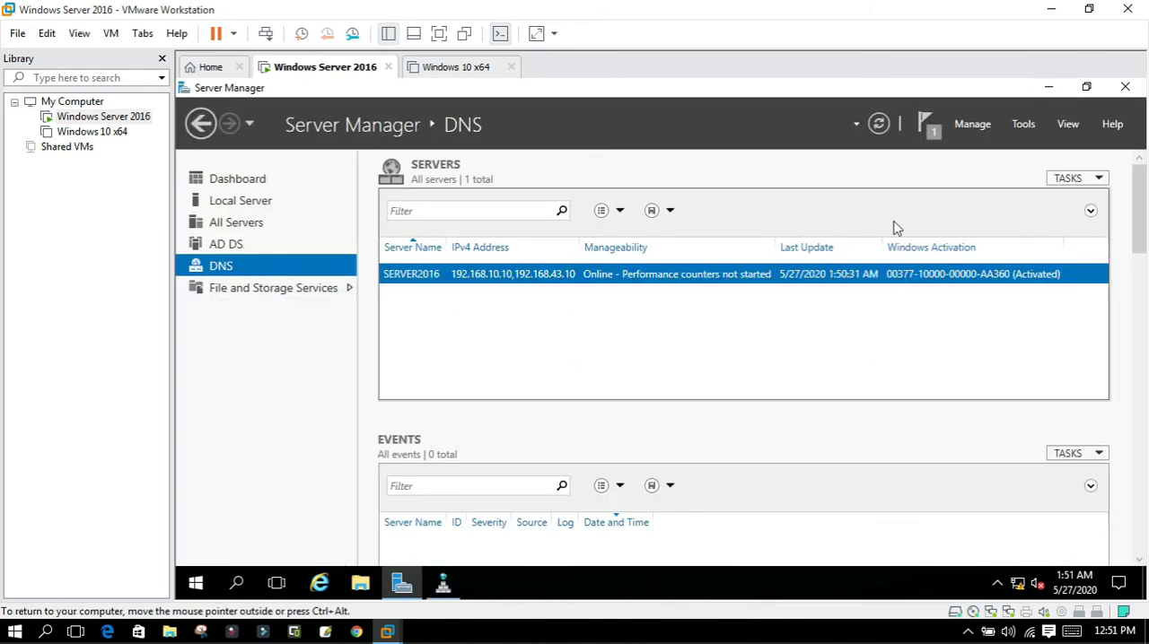
left_click(1047, 86)
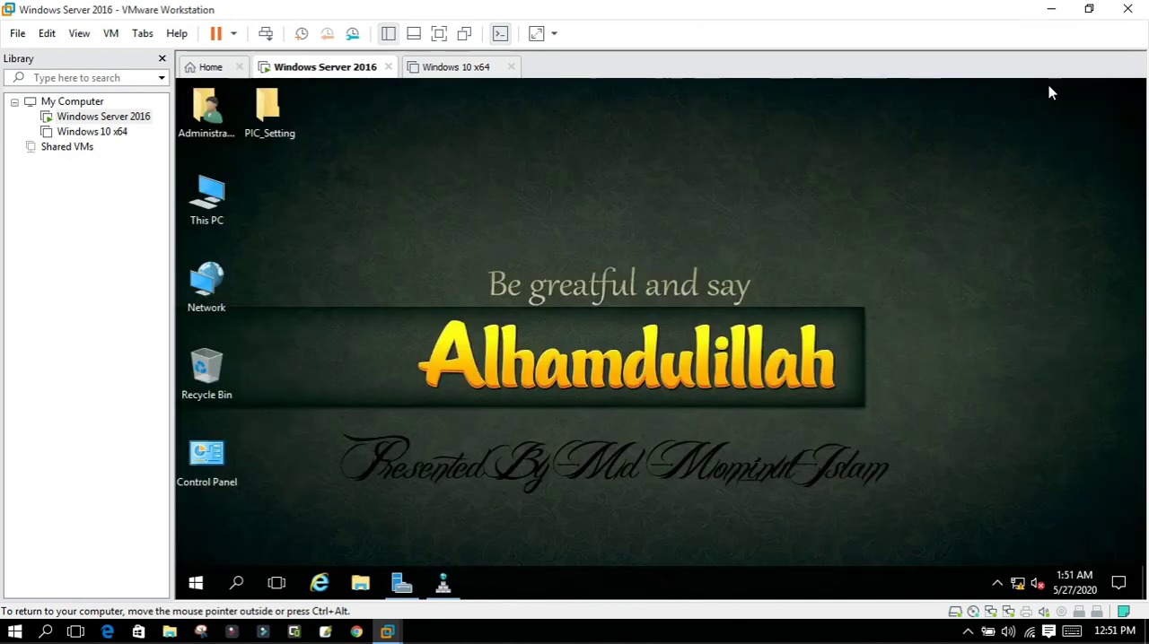
right_click(917, 259)
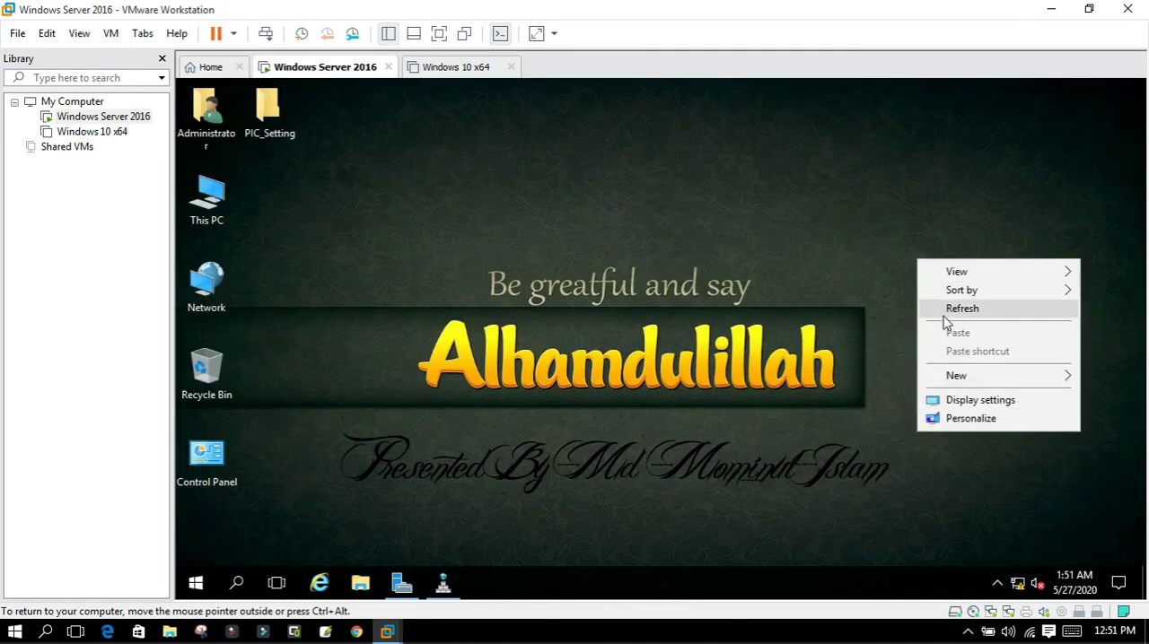
left_click(950, 310)
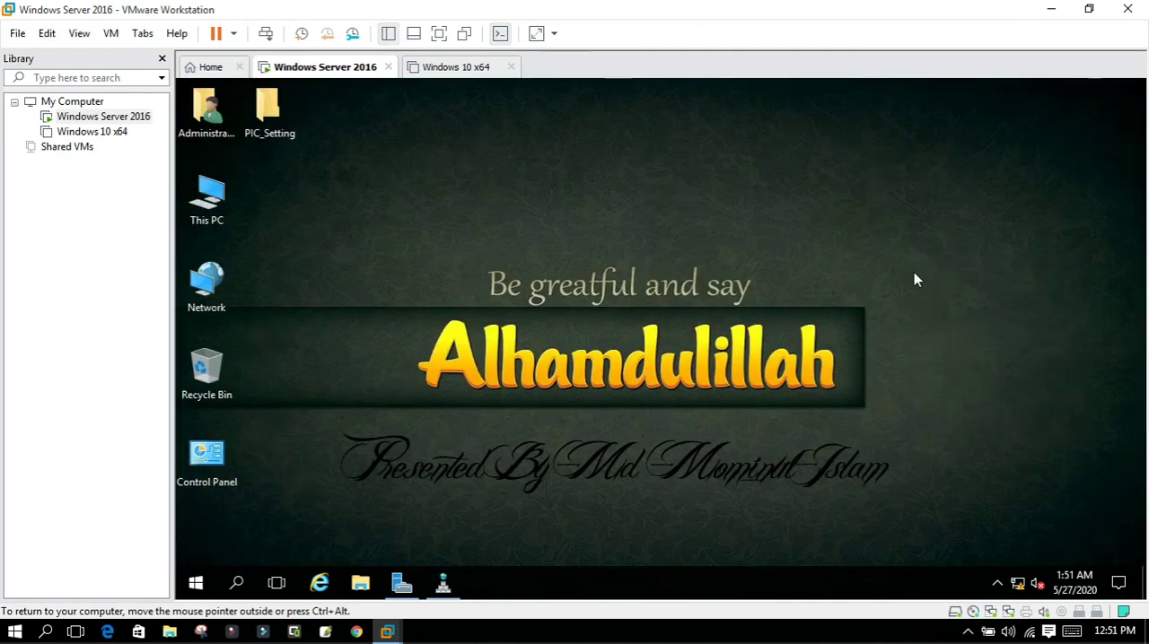
Open a Command Prompt on the Windows Server 2016 machine by running cmd.
key("super")
key("super+r")
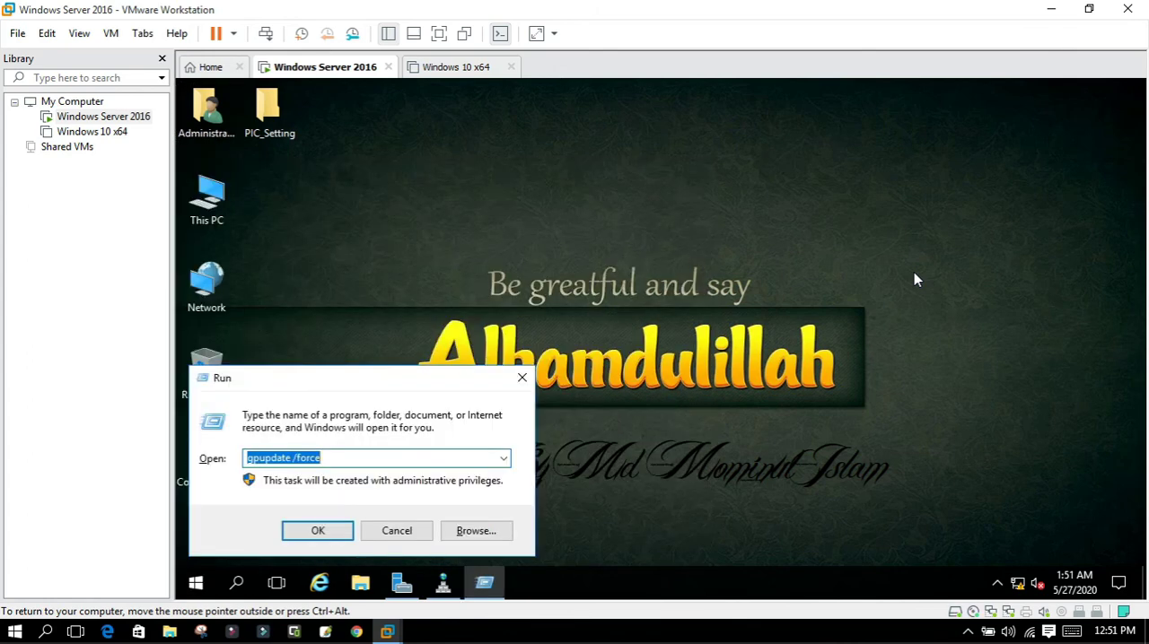
type("cmd")
key("Return")
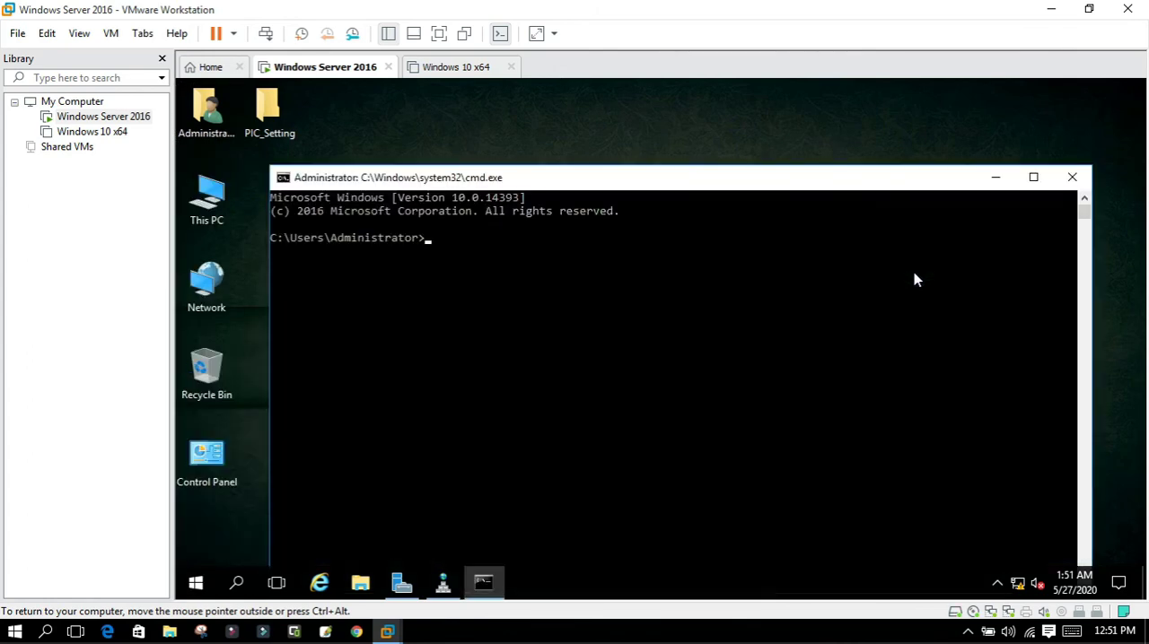
key("Return")
key("Return")
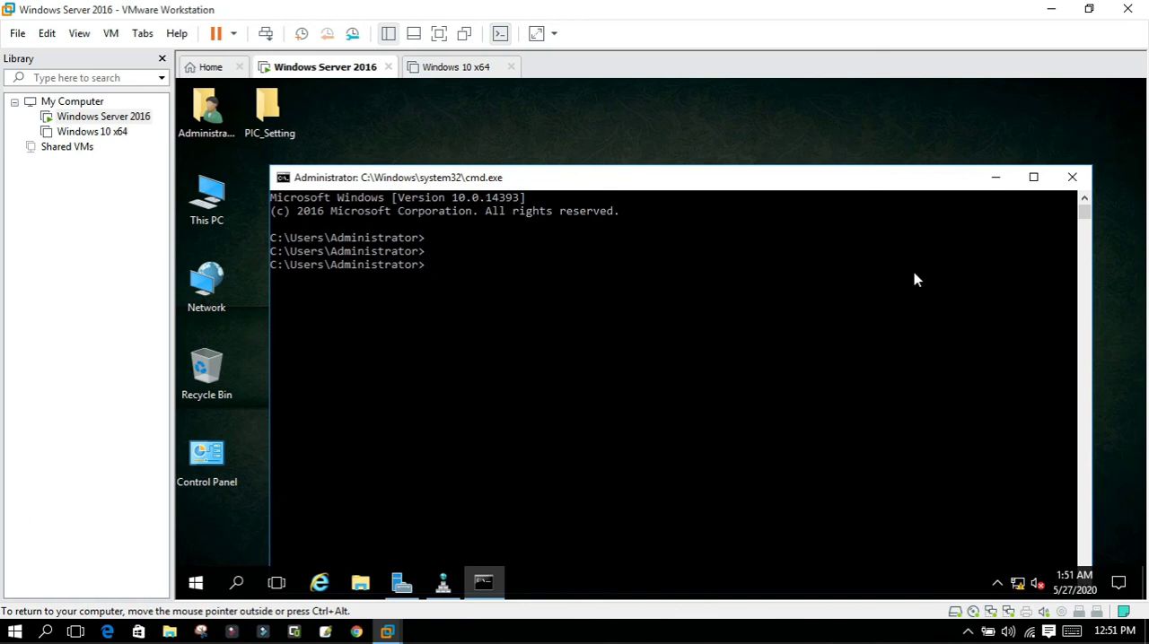
Test the reverse lookup by running nslookup 192.168.43.10 in the Command Prompt.
type("nsl")
type("ookup 192.168.43.1")
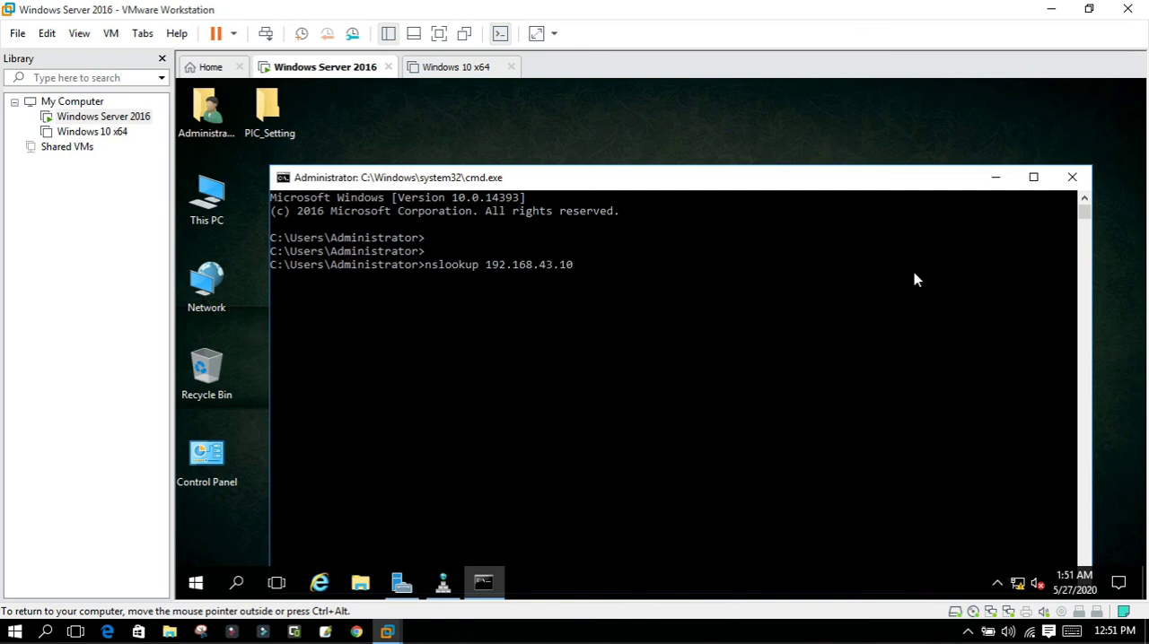
type("0")
key("Return")
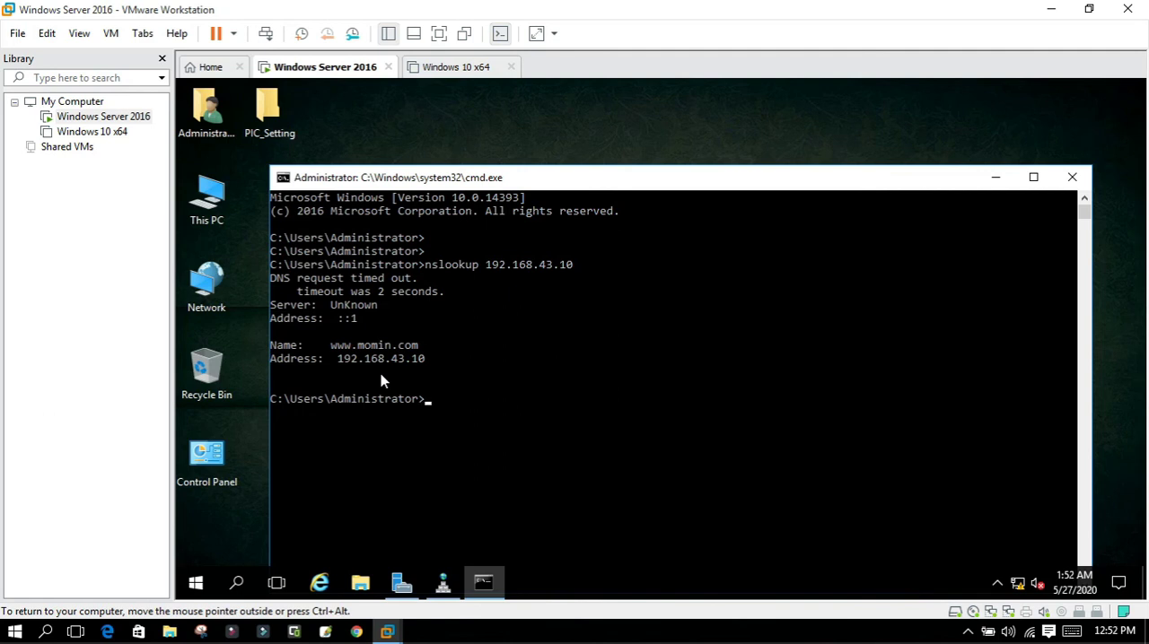
type("ping www.momin.com")
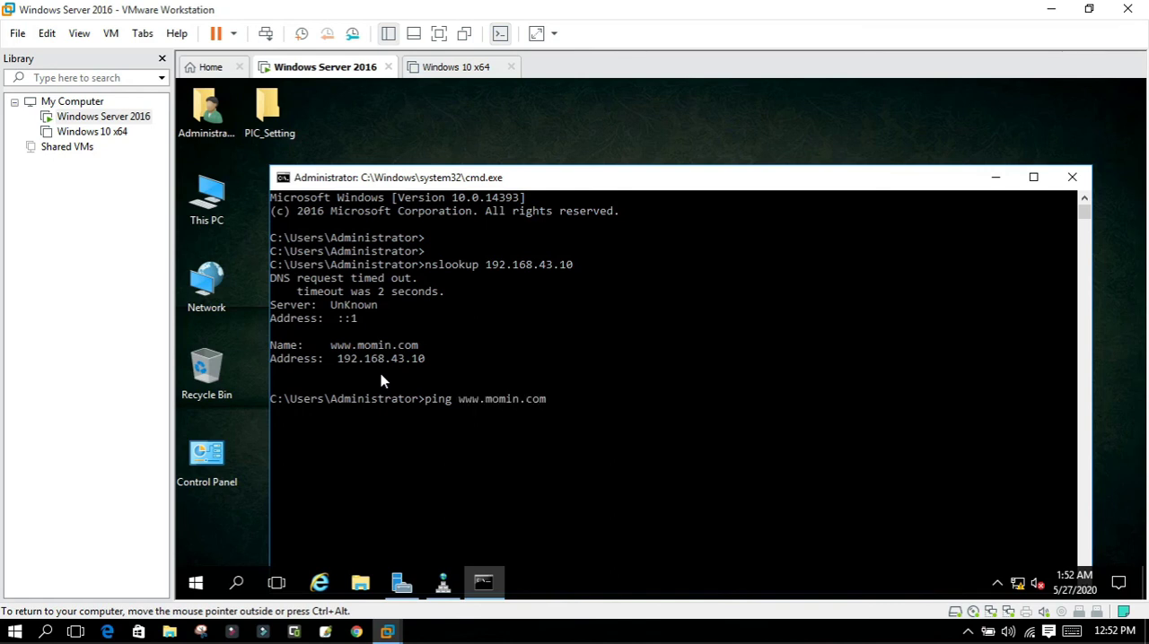
key("Return")
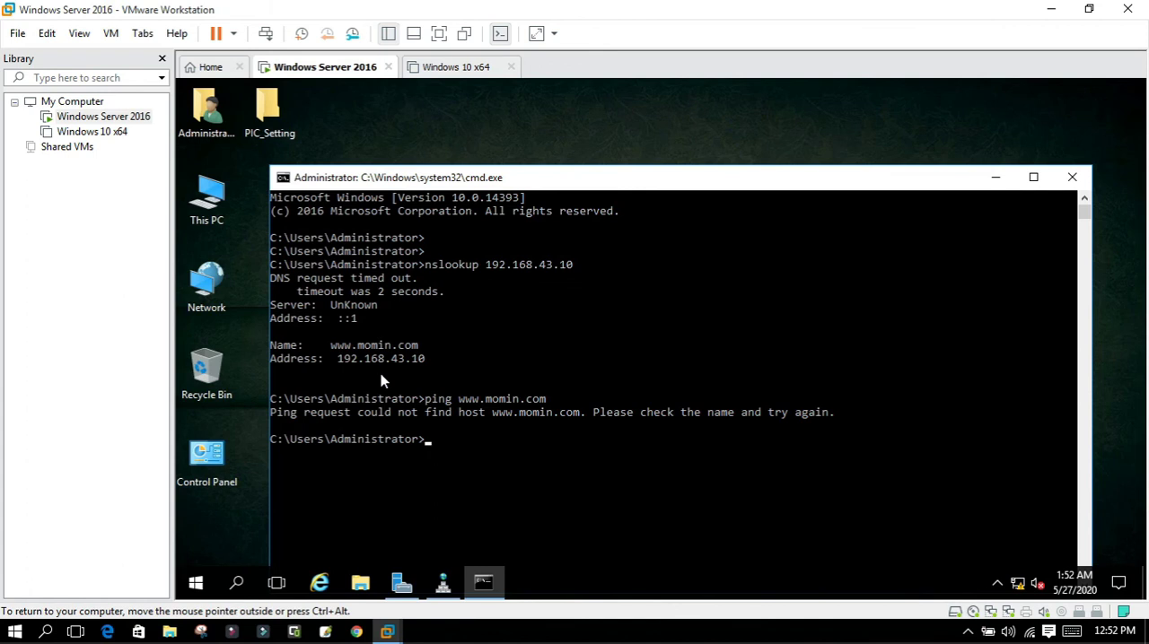
Recall the last ping command, replace its host name with 192.168.43.10, and run it.
key("Up")
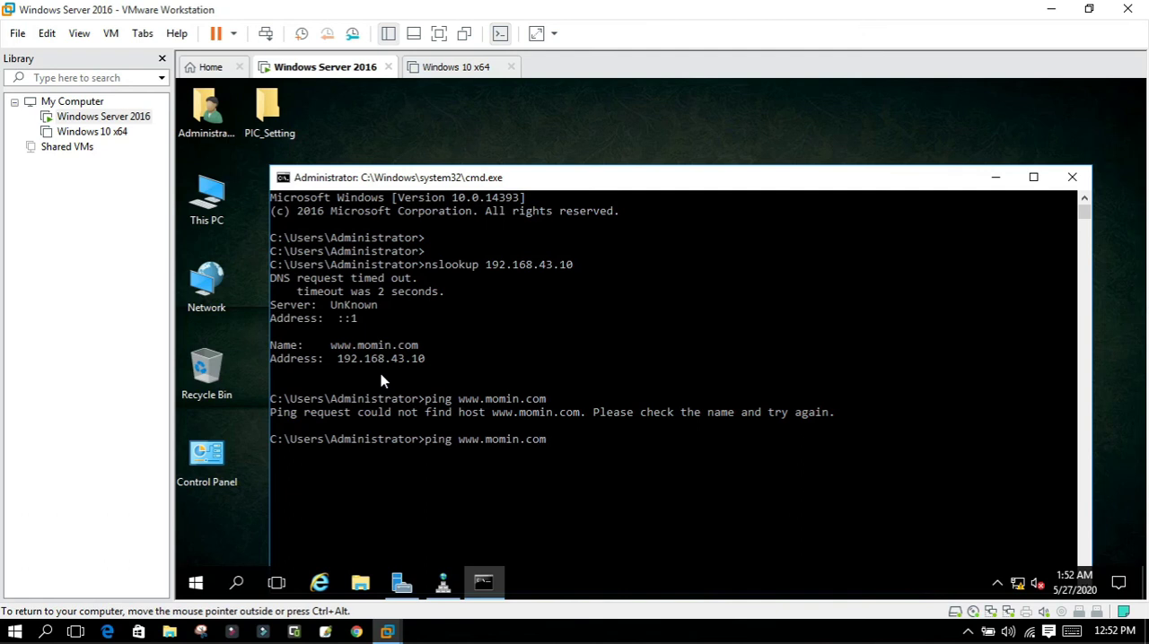
key("BackSpace")
key("BackSpace")
key("BackSpace")
key("BackSpace")
key("BackSpace")
key("BackSpace")
key("BackSpace")
key("BackSpace")
key("BackSpace")
key("BackSpace")
key("BackSpace")
key("BackSpace")
key("BackSpace")
key("BackSpace")
key("BackSpace")
key("BackSpace")
key("BackSpace")
key("BackSpace")
type("ping ")
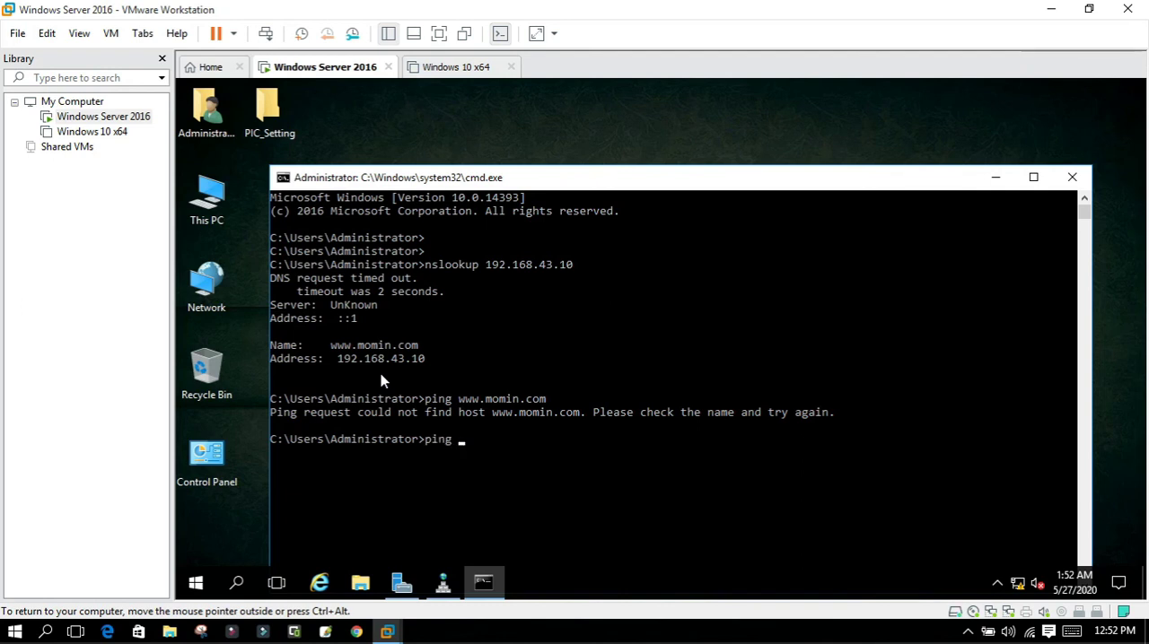
type("192.168.43.10")
key("Return")
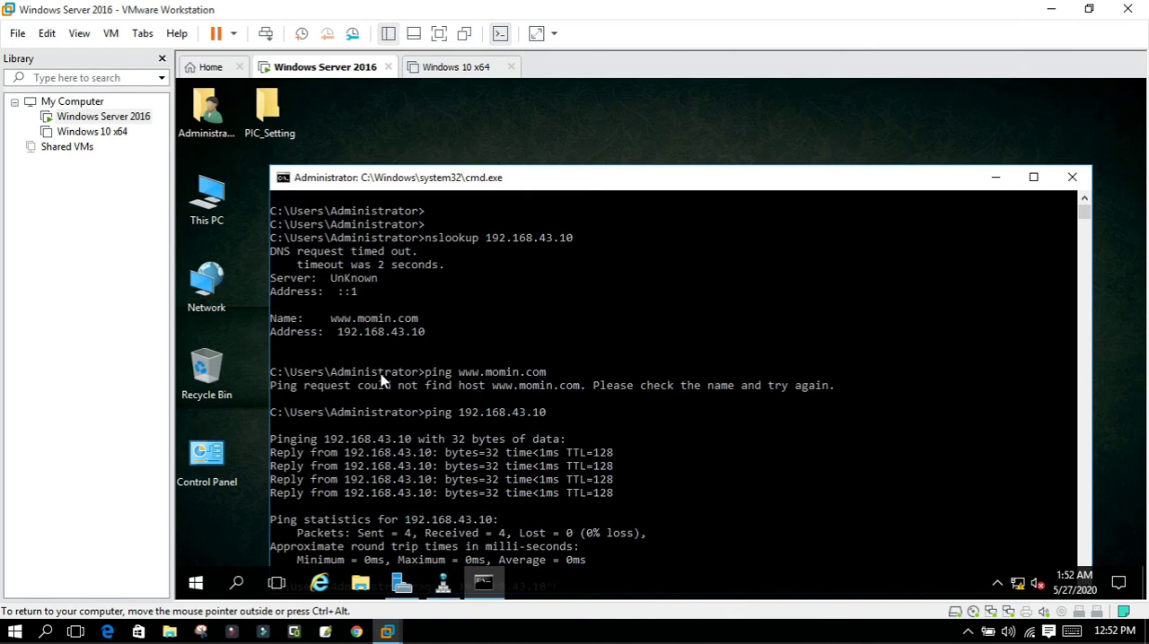
Try to clear the Command Prompt screen.
key("ctrl+l")
type("celar")
key("Return")
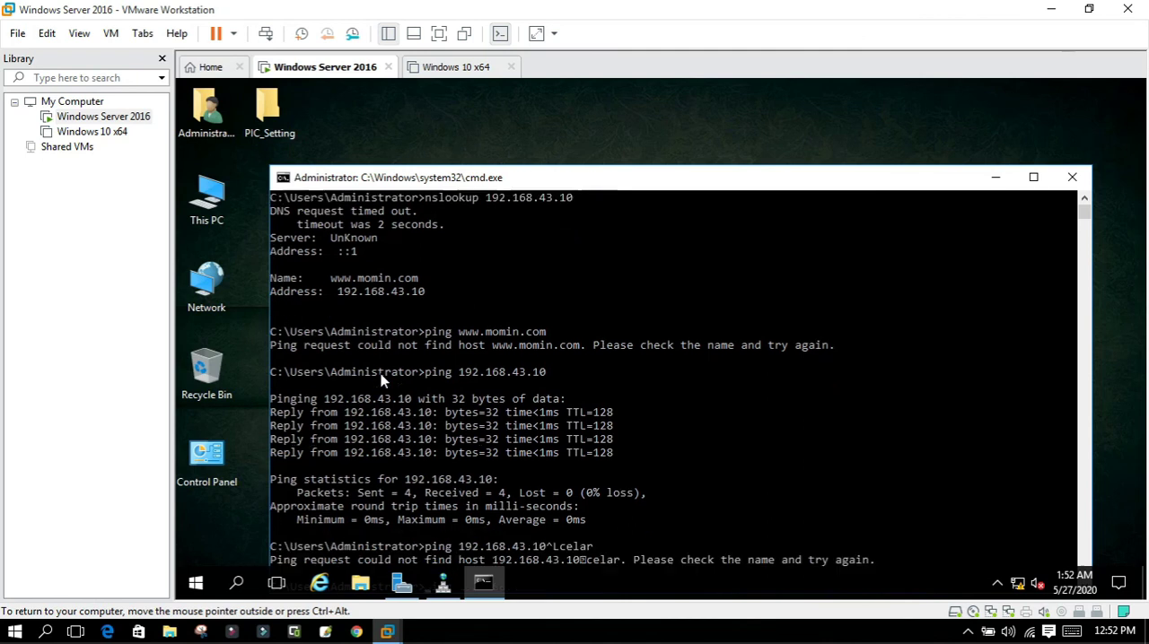
Close the current Command Prompt and open a fresh one by running cmd.
left_click(1072, 177)
key("super+r")
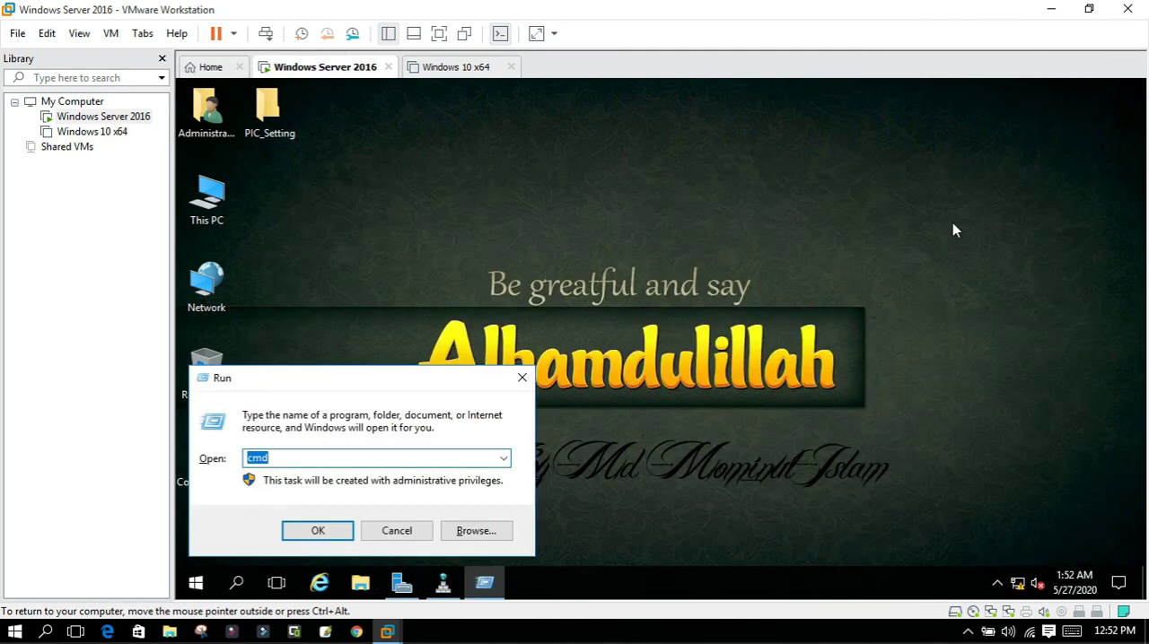
key("Return")
type("ping")
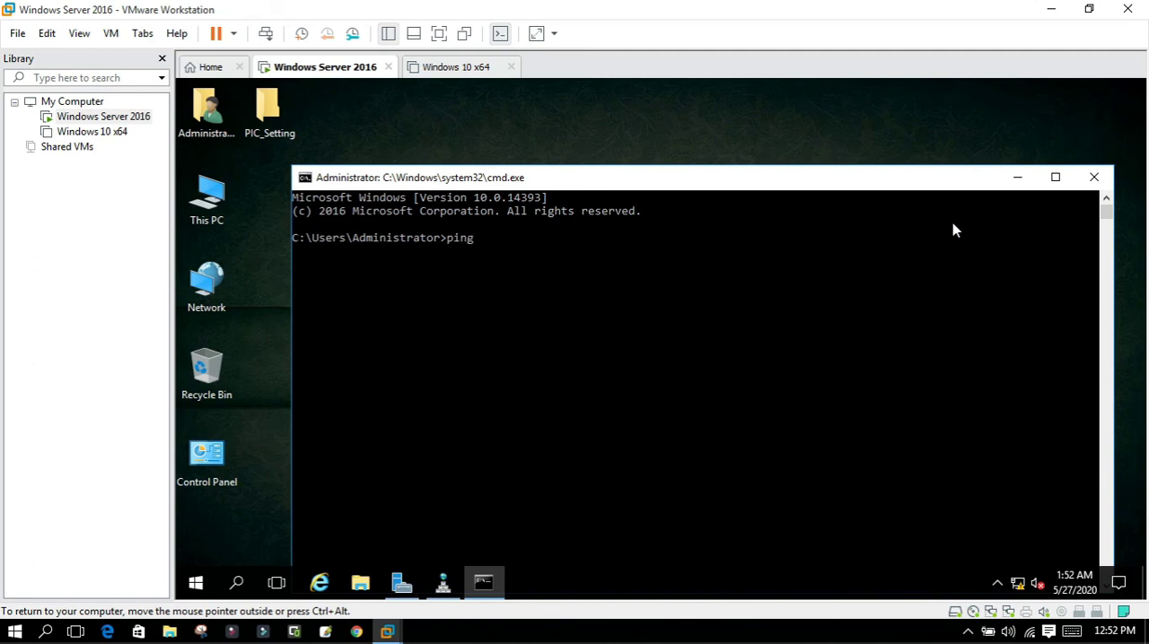
type(" www.momin.com")
key("Return")
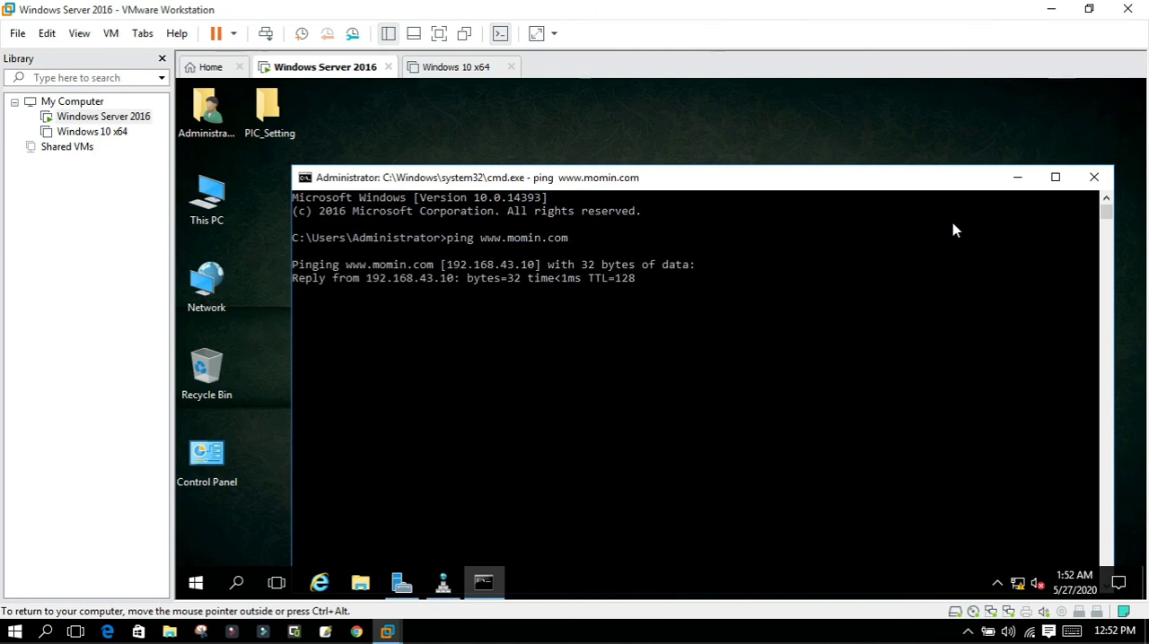